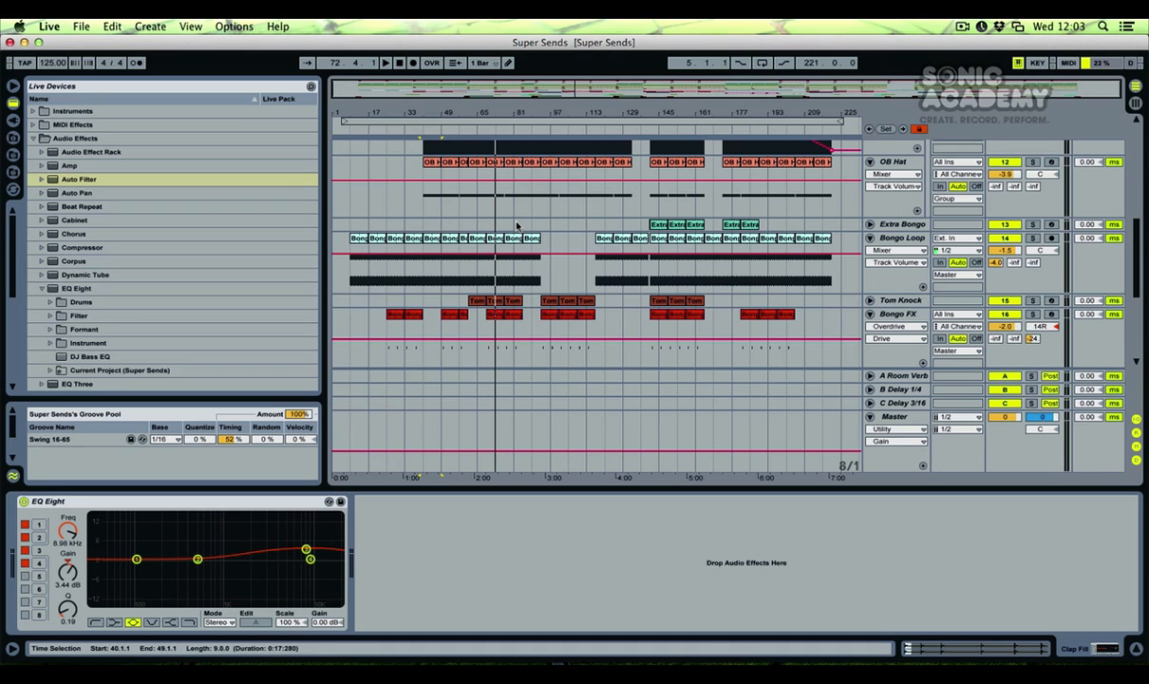
# Review the arrangement's tracks from the Bongo FX up to the SC Trigger and audition the song at two playback positions.
pyautogui.scroll(4, 516, 226)
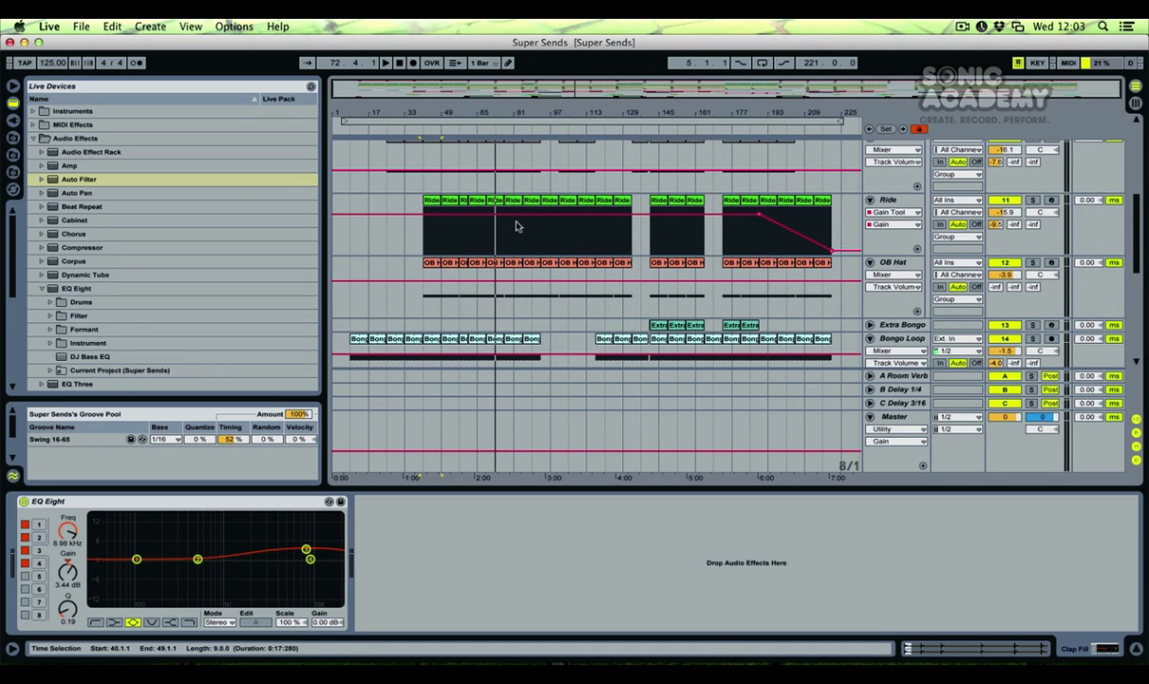
pyautogui.scroll(3, 516, 226)
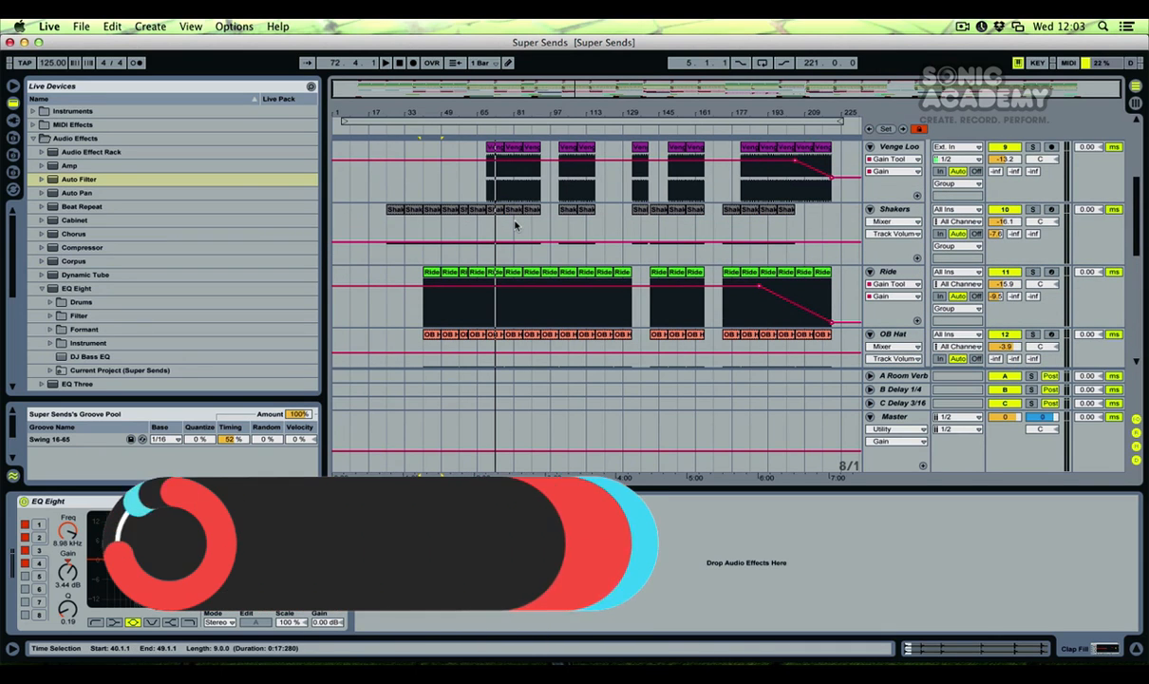
pyautogui.scroll(6, 516, 225)
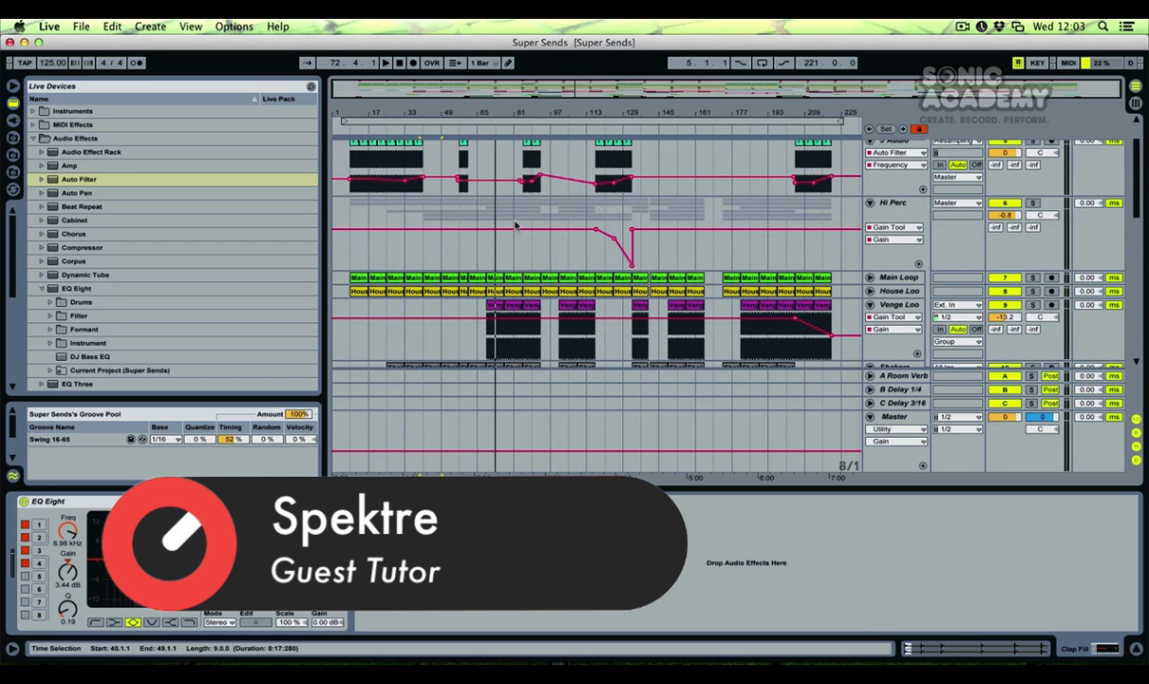
pyautogui.scroll(2, 515, 225)
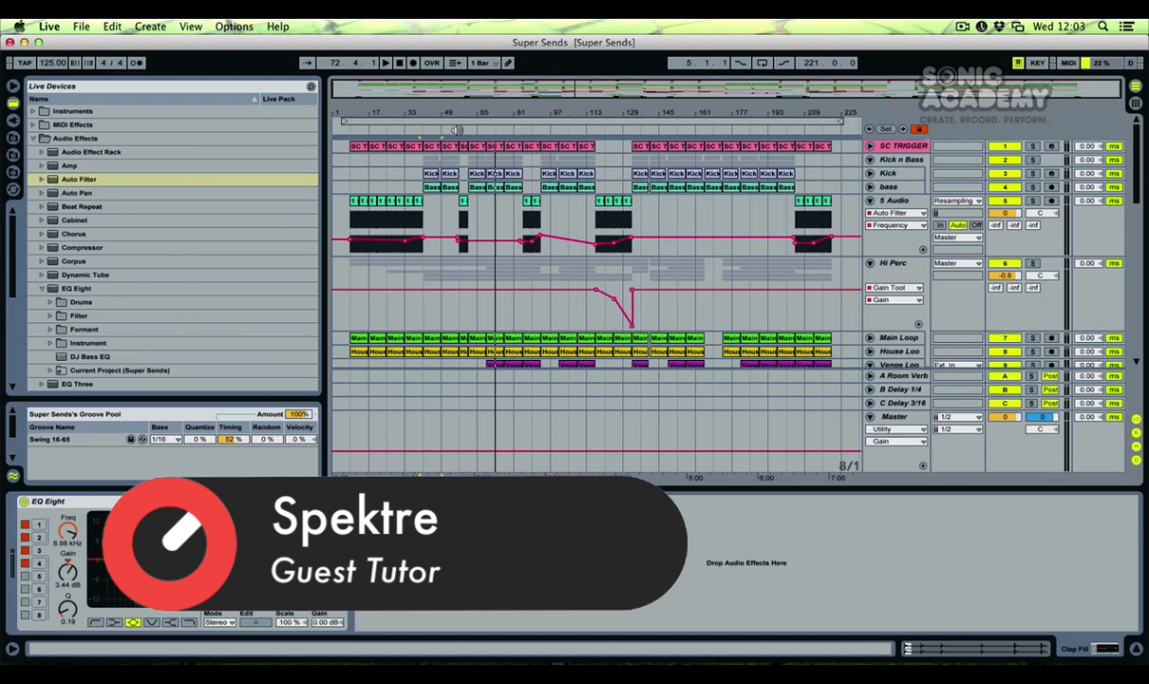
pyautogui.click(457, 129)
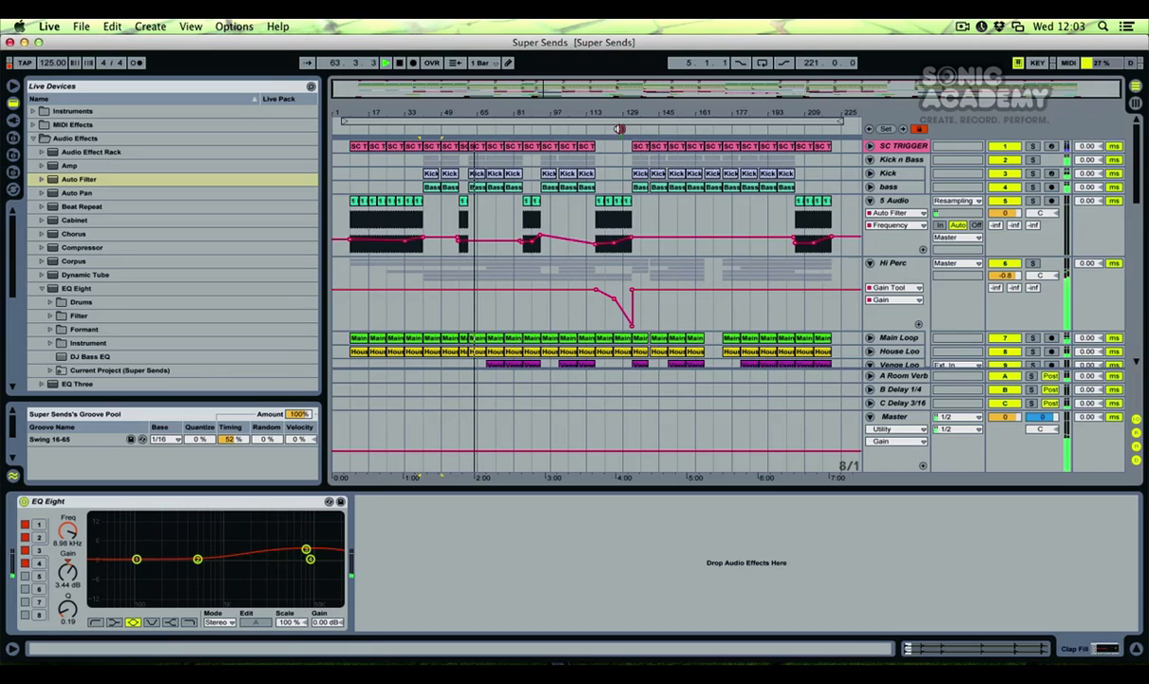
pyautogui.click(618, 129)
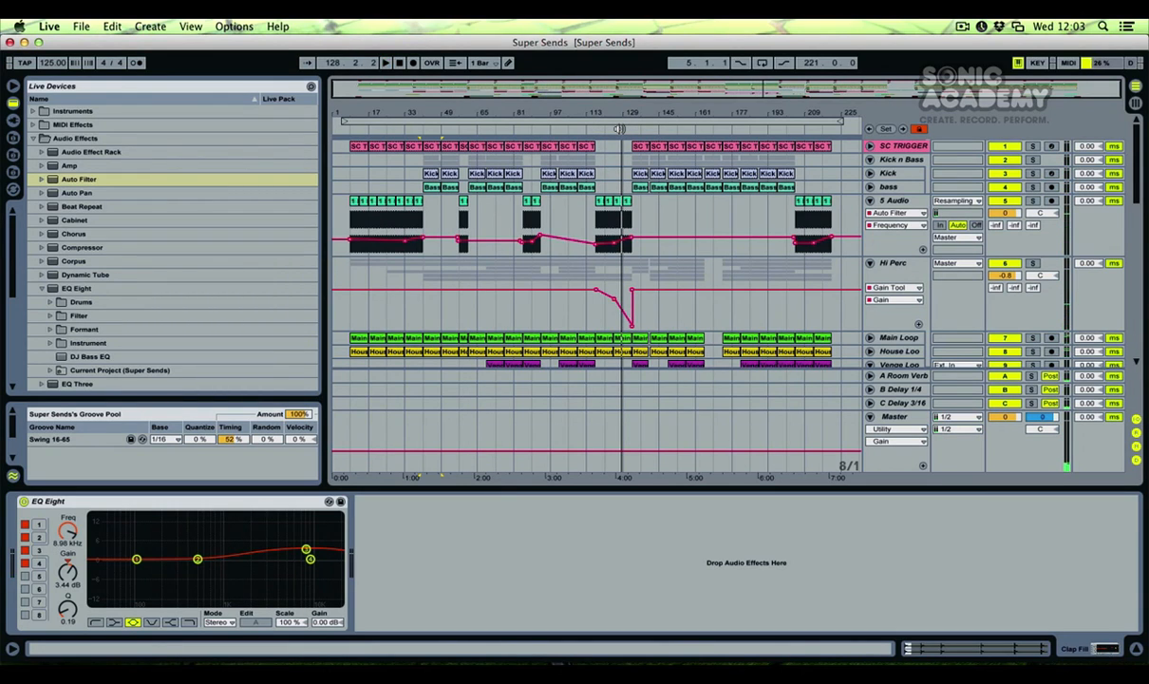
pyautogui.scroll(-5, 598, 276)
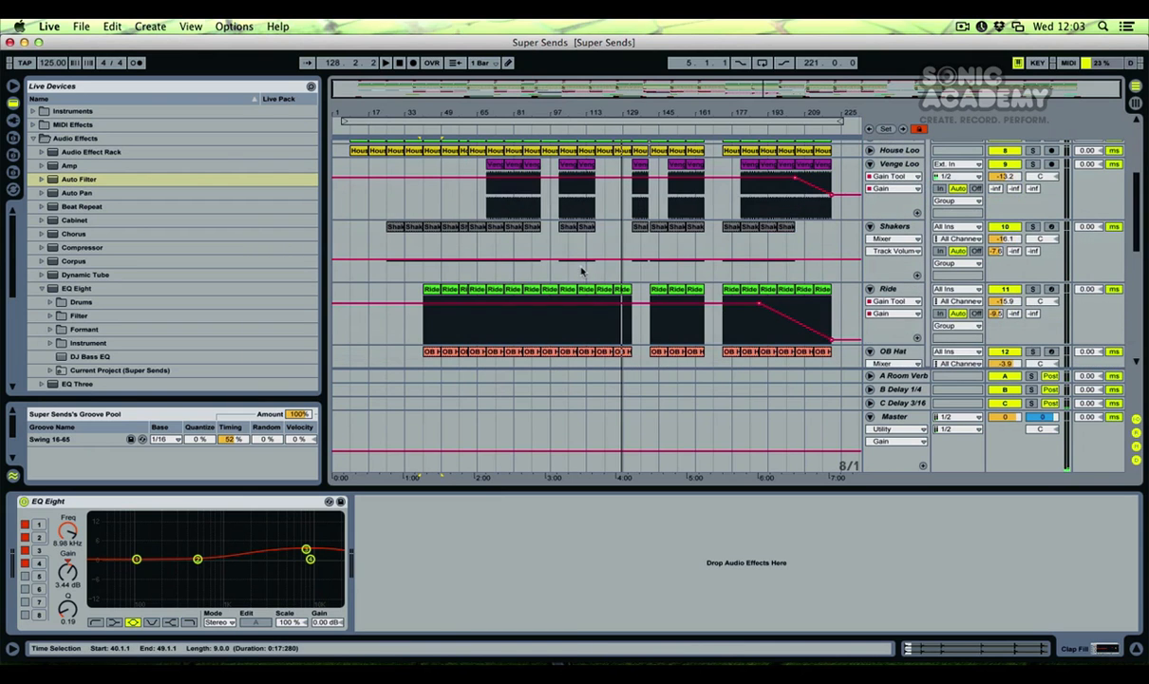
pyautogui.scroll(-4, 641, 282)
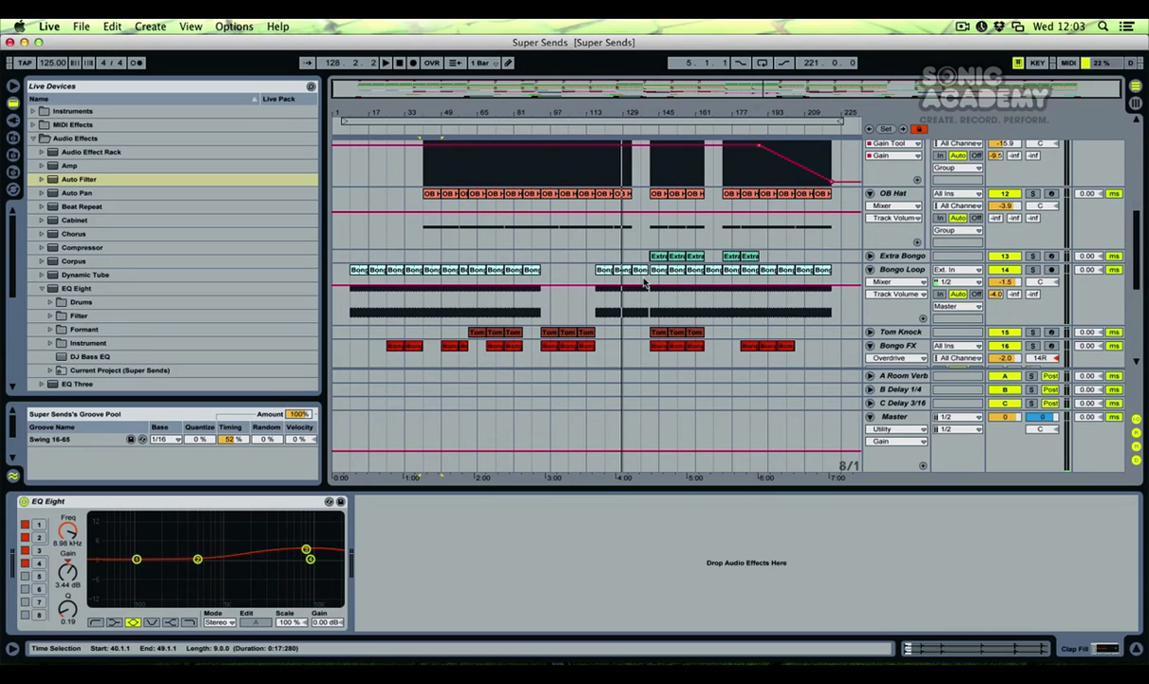
# Insert a new return track with a Ping Pong Delay, setting its filter to 3.16 kHz with width 5.65 and feedback to 63 %.
pyautogui.rightClick(894, 406)
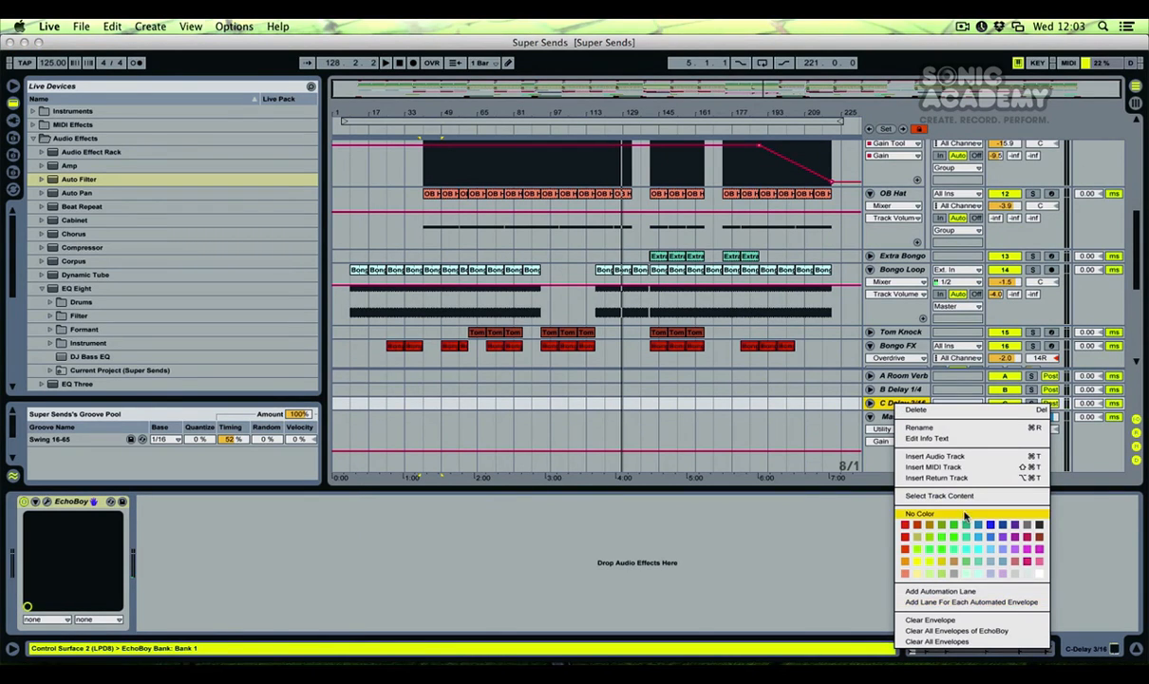
pyautogui.click(962, 476)
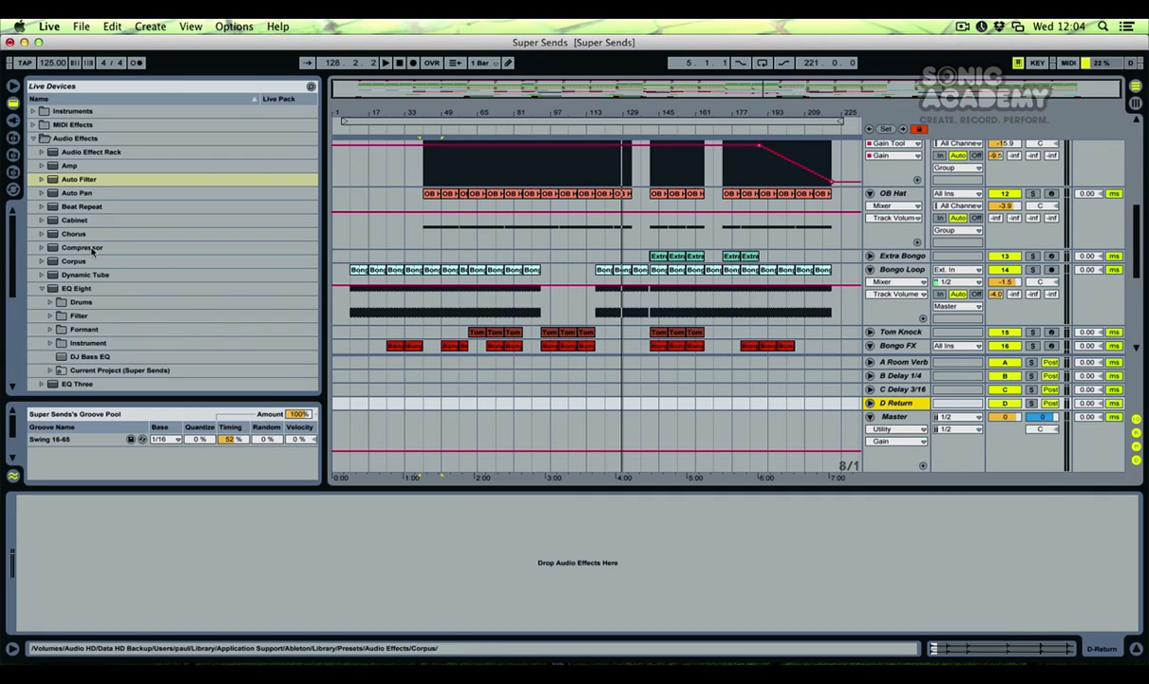
pyautogui.click(40, 288)
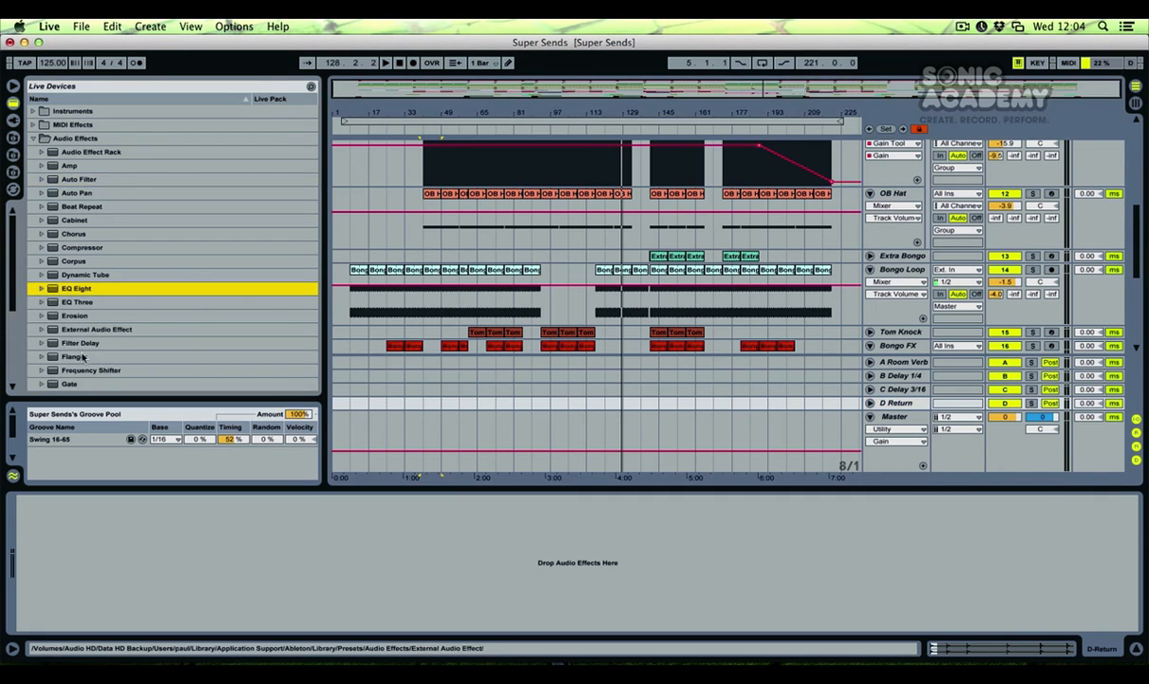
pyautogui.scroll(-6, 84, 359)
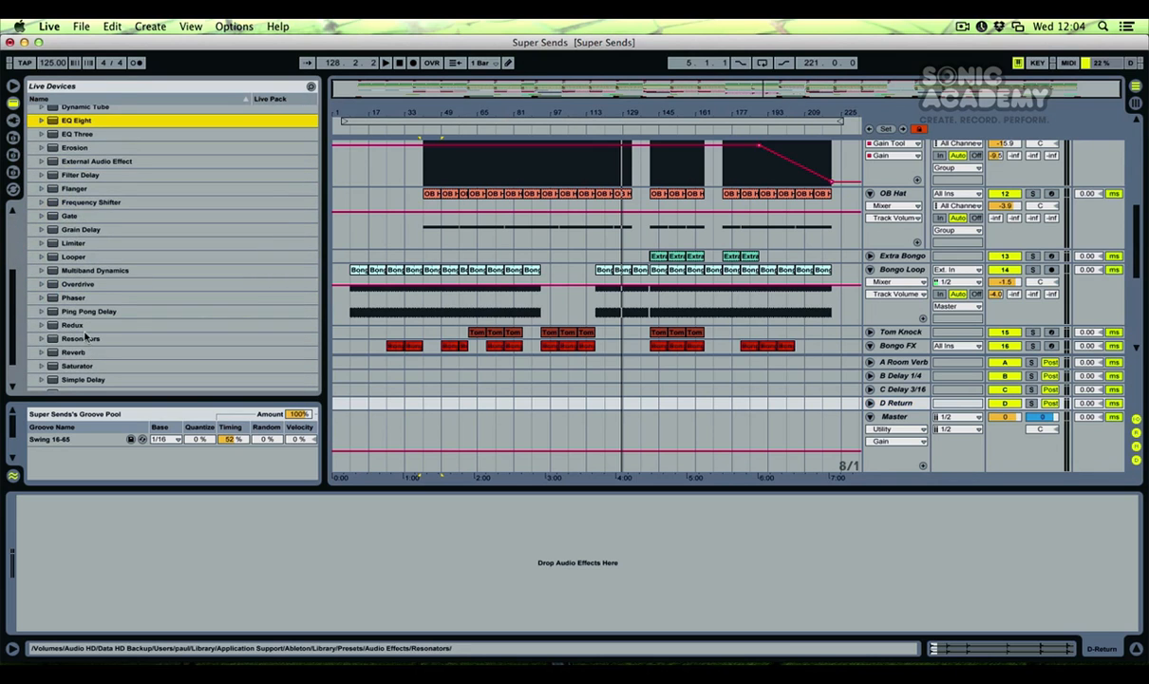
pyautogui.moveTo(86, 311); pyautogui.dragTo(170, 592)
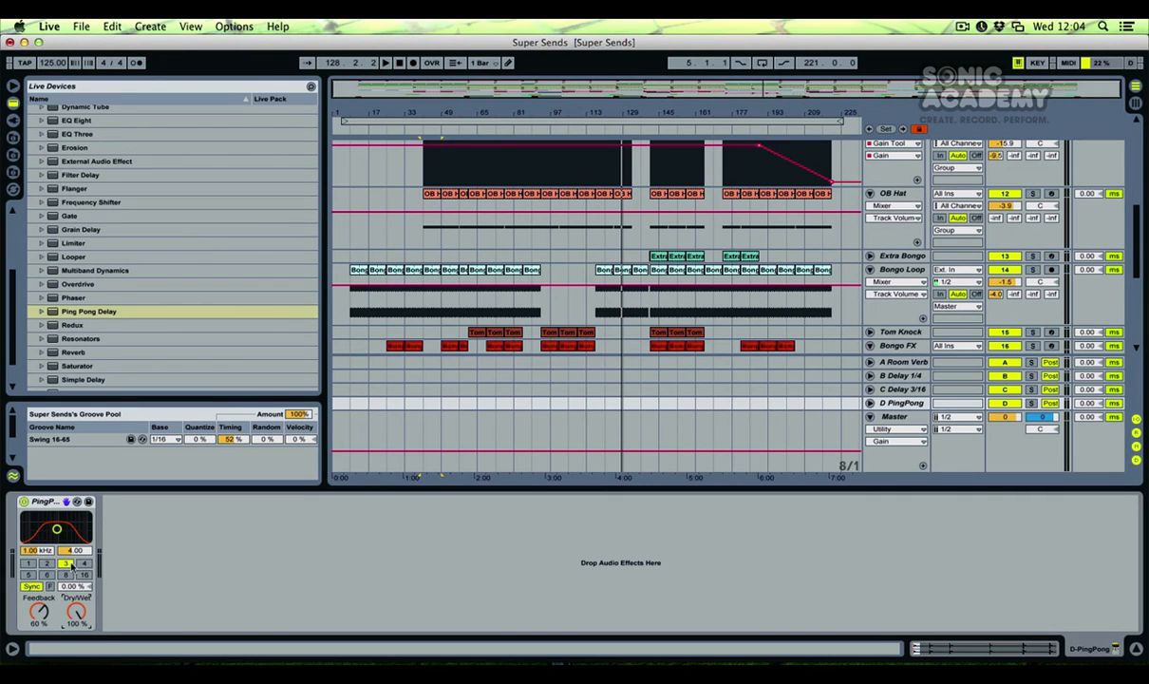
pyautogui.moveTo(57, 530); pyautogui.dragTo(69, 525)
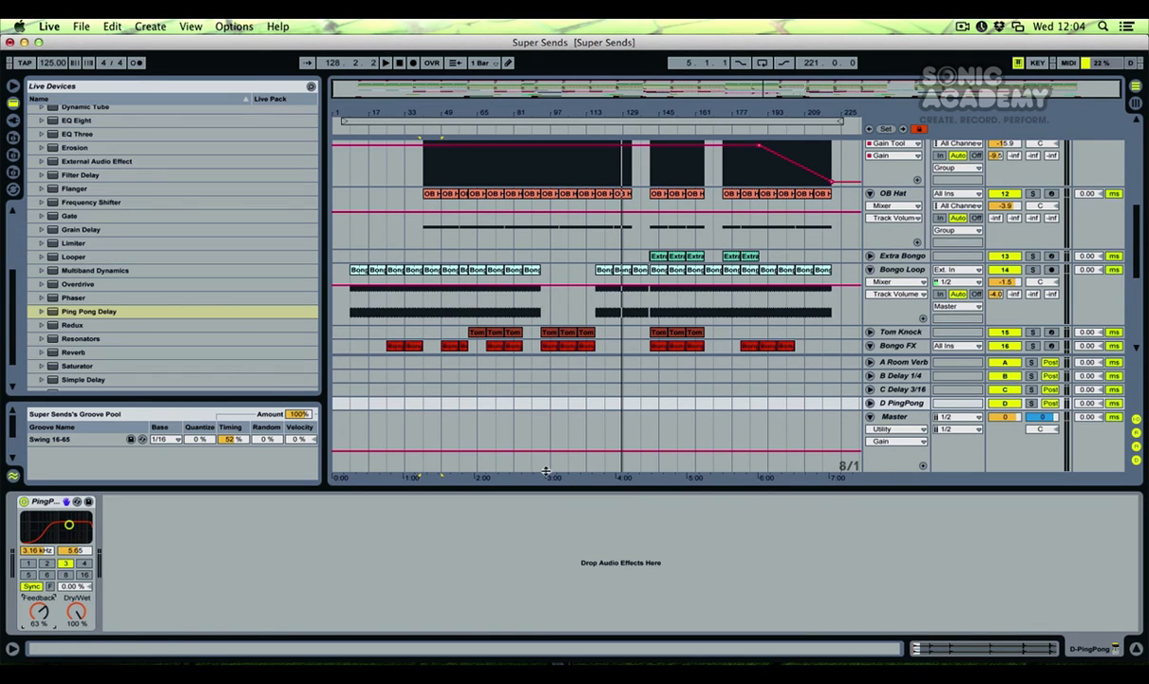
# Unfold and arm the Extra Bongo track, and raise its send to the PingPong return to 0.
pyautogui.click(662, 219)
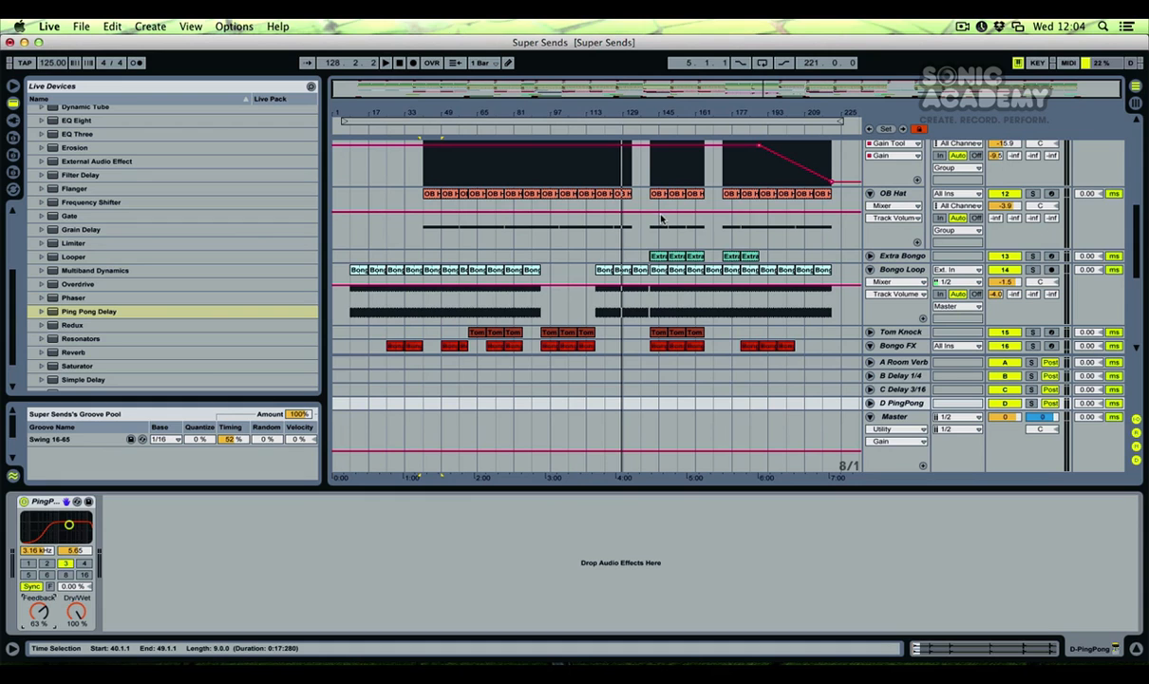
pyautogui.click(868, 255)
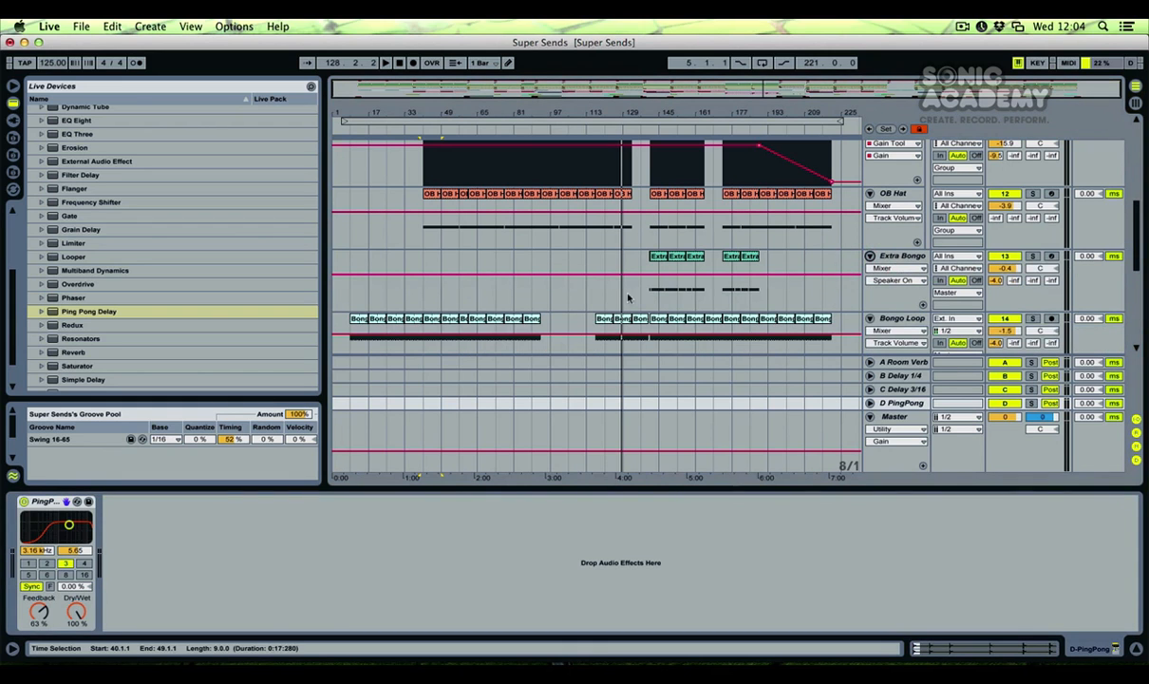
pyautogui.click(1051, 256)
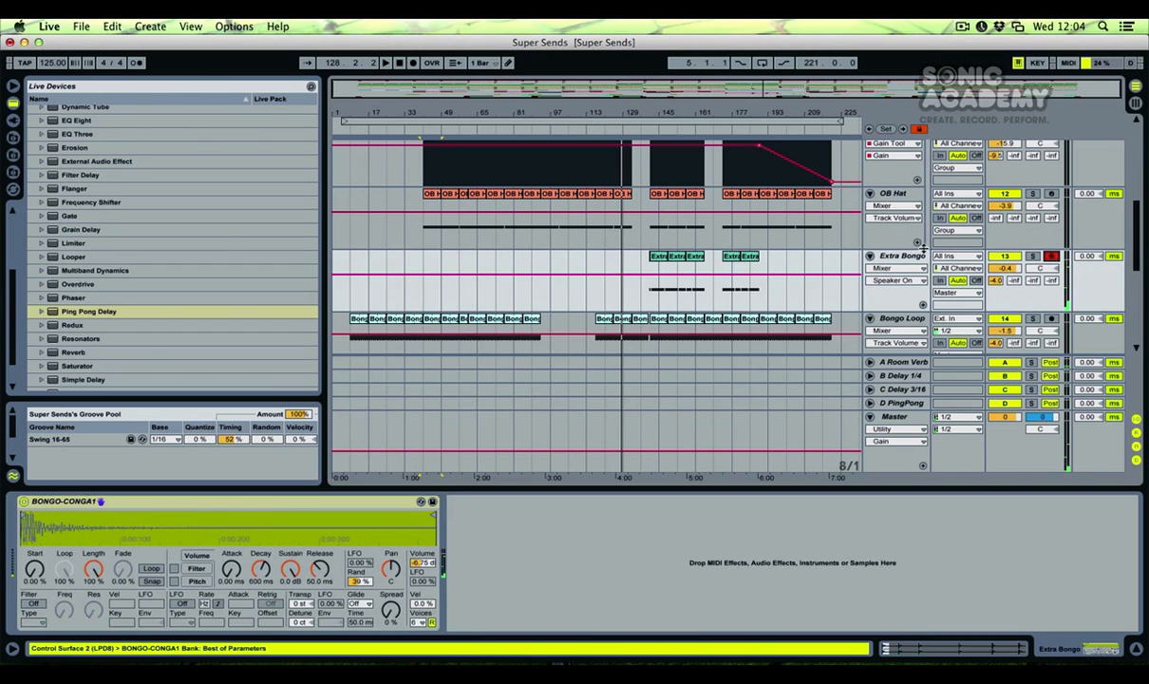
pyautogui.moveTo(1051, 281); pyautogui.dragTo(1051, 237)
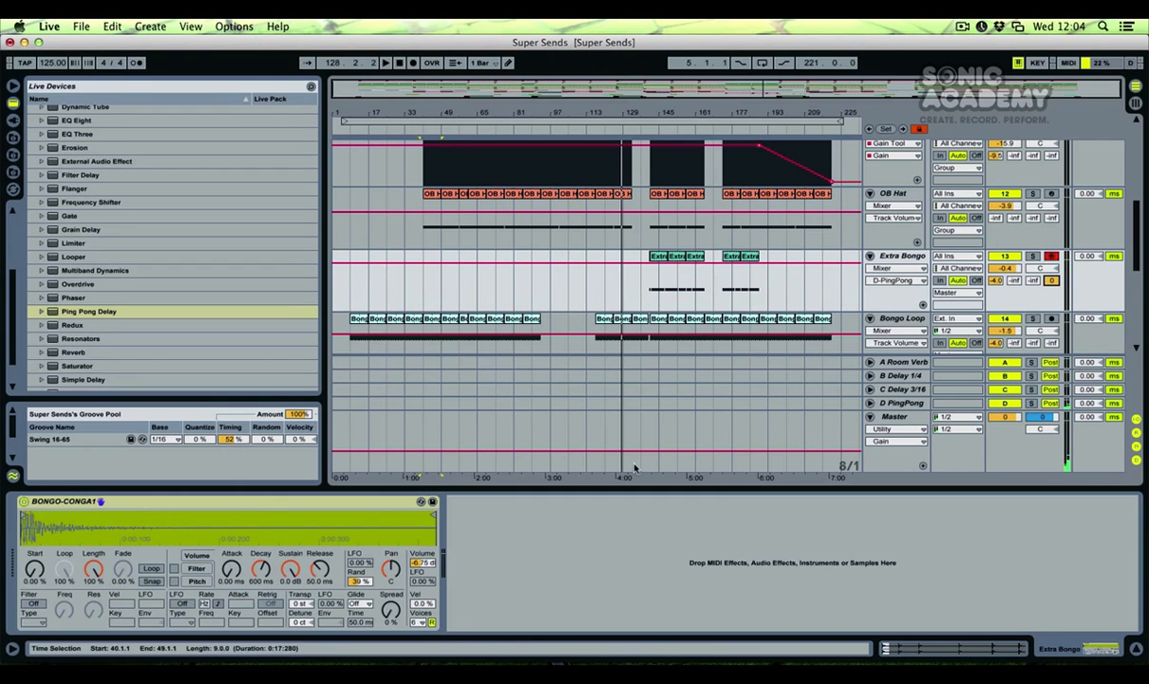
# Set the Ping Pong Delay's filter to 2.12 kHz with width 6.42, and add the 2C-Breeze VST reverb after it on the return.
pyautogui.click(898, 402)
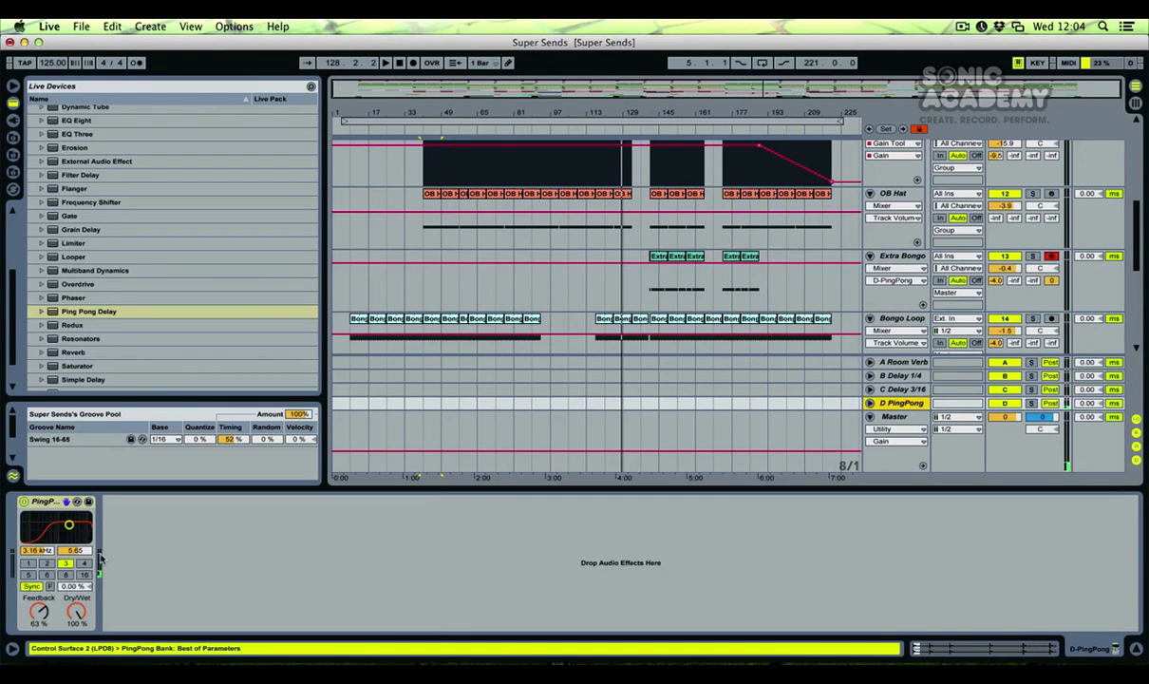
pyautogui.moveTo(70, 528); pyautogui.dragTo(64, 525)
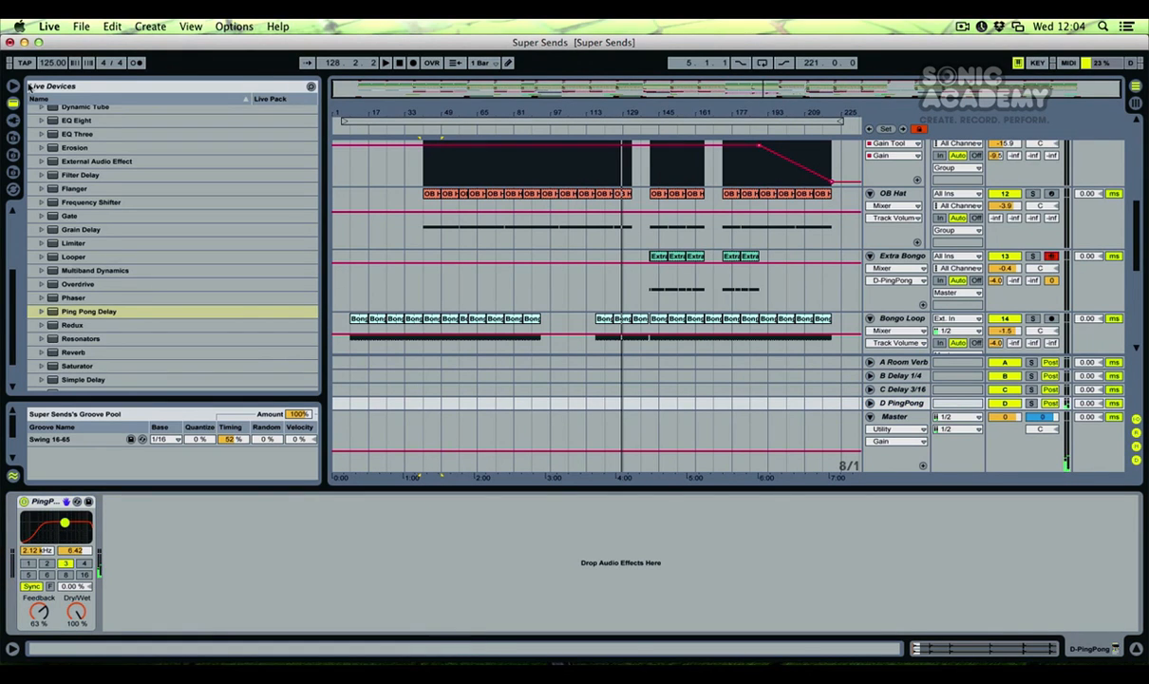
pyautogui.click(13, 120)
pyautogui.scroll(-10, 115, 328)
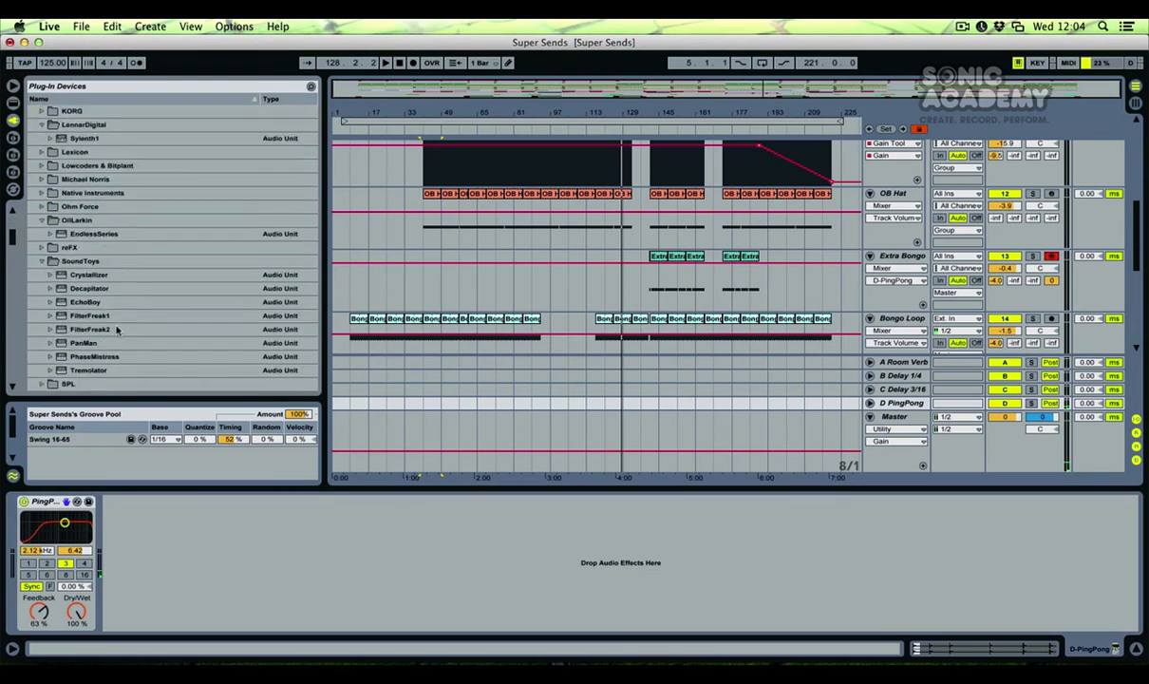
pyautogui.scroll(-20, 116, 329)
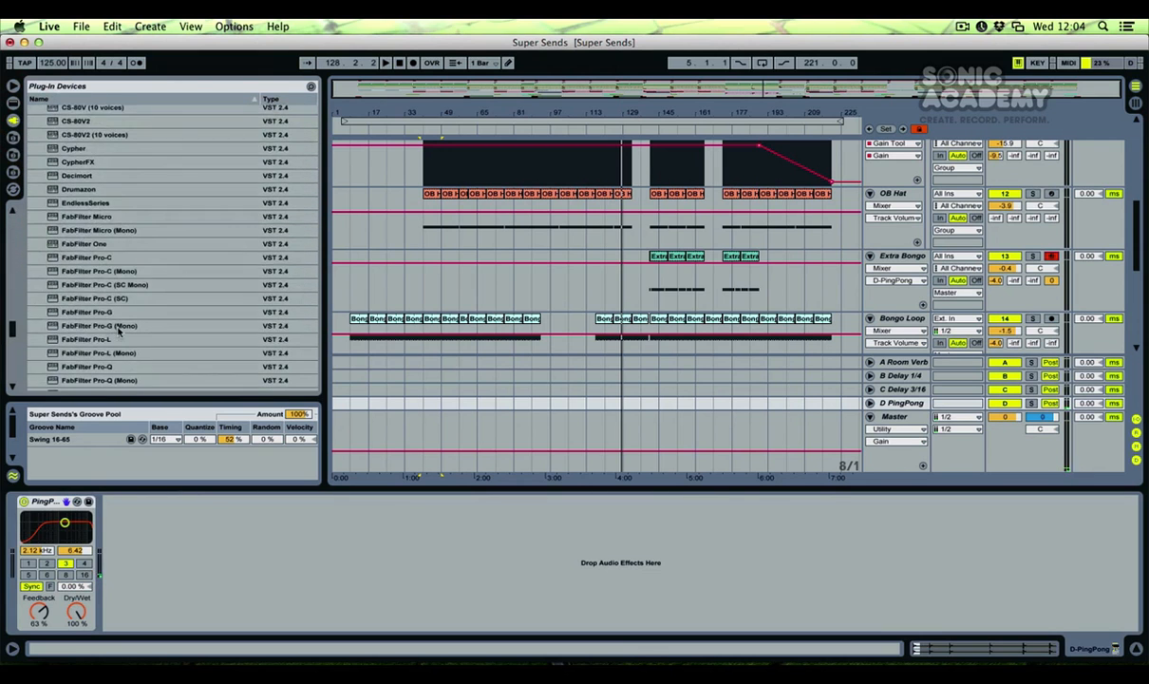
pyautogui.scroll(20, 118, 329)
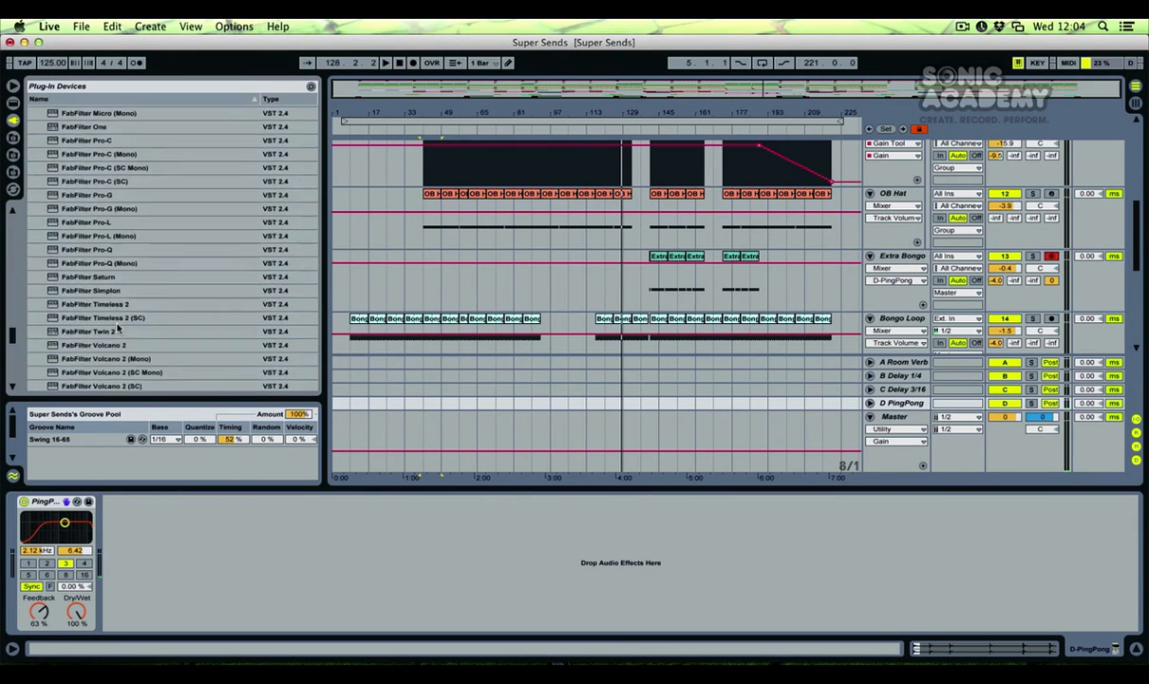
pyautogui.scroll(-3, 118, 327)
pyautogui.moveTo(81, 238); pyautogui.dragTo(244, 608)
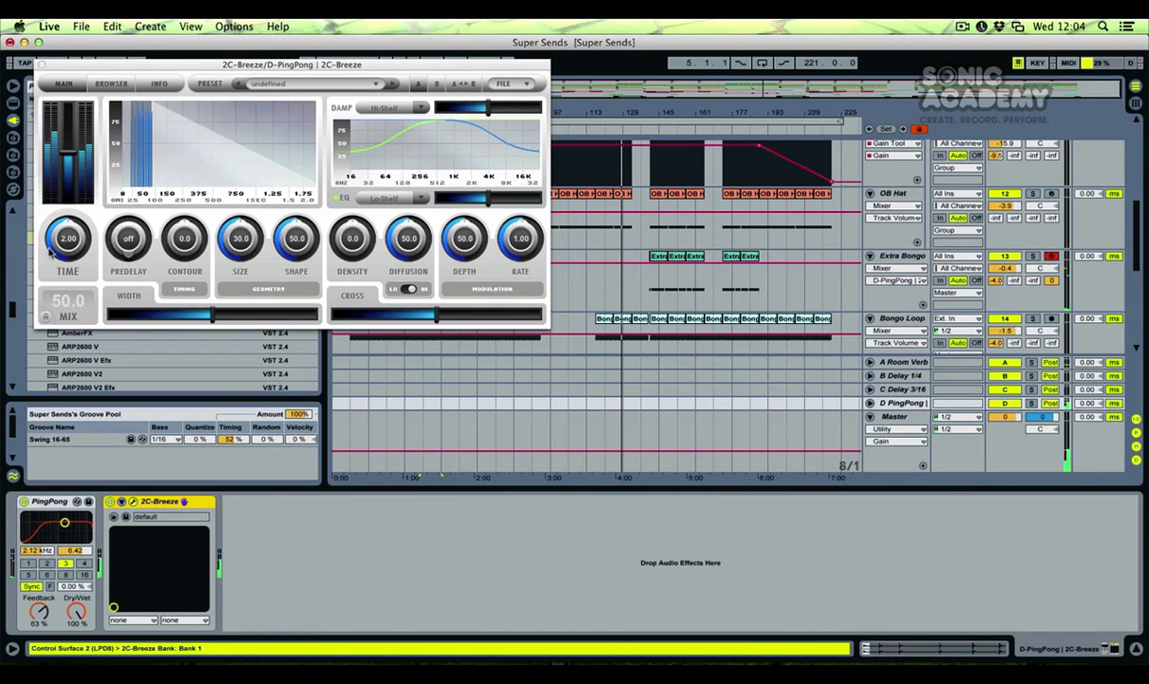
# Set the 2C-Breeze reverb's time to 4.88, mix to 45.0 and size to 39.5, and lower its Hi-Shelf damping.
pyautogui.moveTo(68, 237)
pyautogui.mouseDown()
pyautogui.moveTo(66, 213)
pyautogui.moveTo(70, 233)
pyautogui.mouseUp()
pyautogui.moveTo(76, 301); pyautogui.dragTo(76, 306)
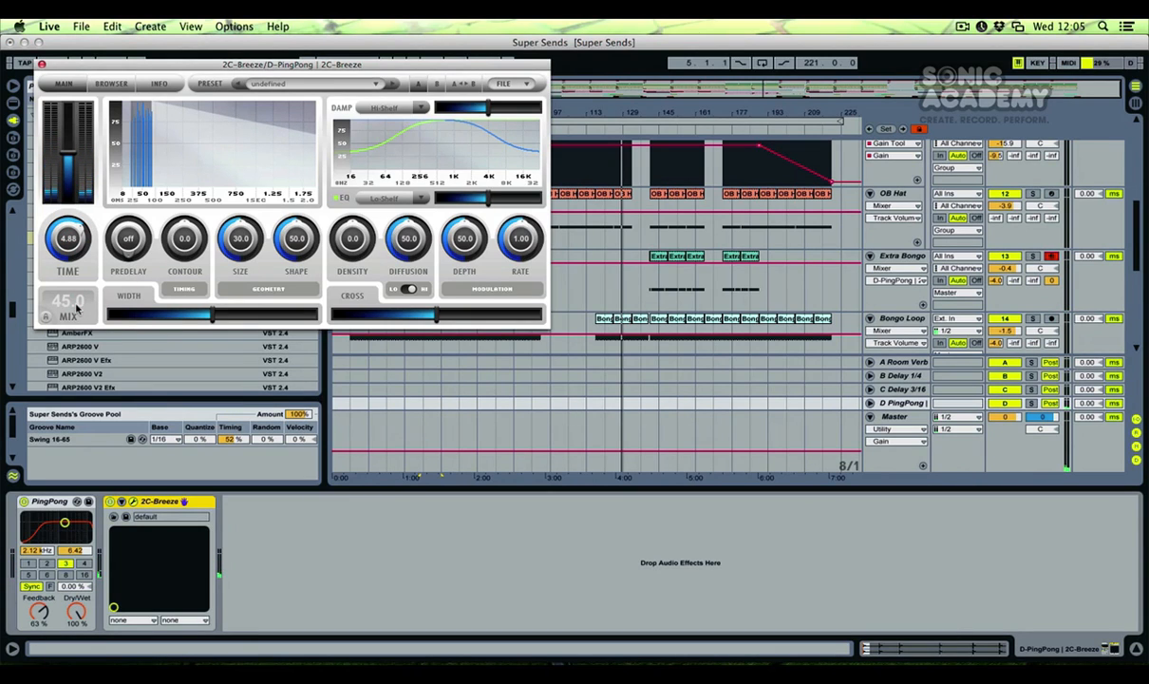
pyautogui.moveTo(243, 236); pyautogui.dragTo(243, 232)
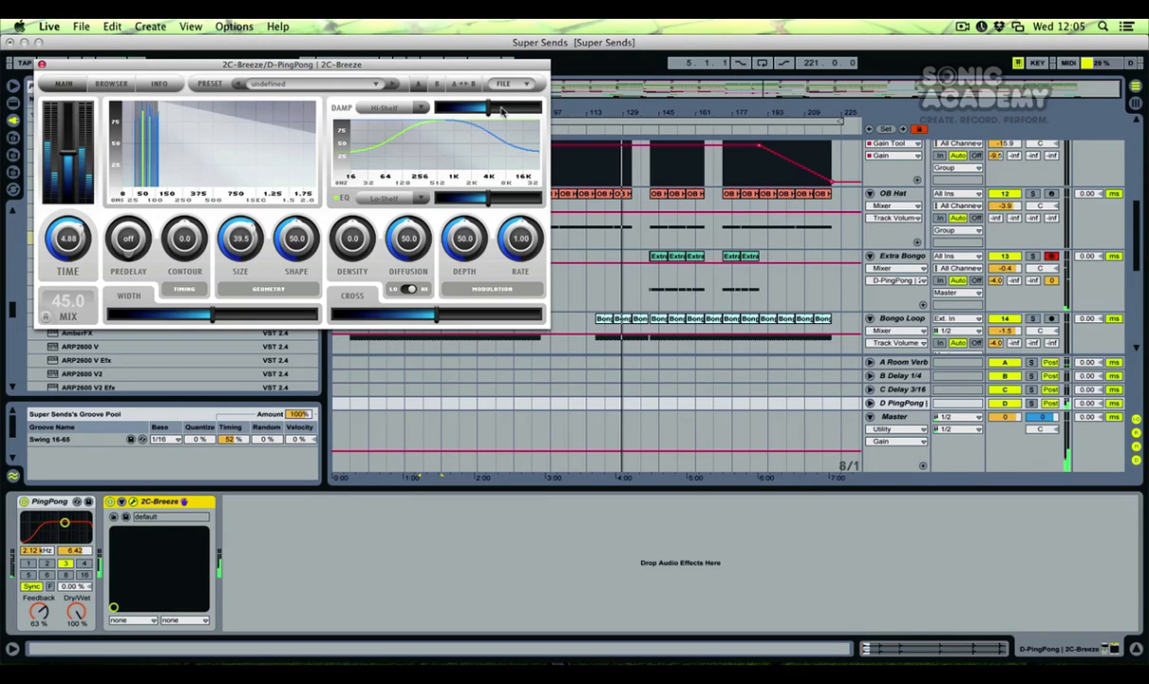
pyautogui.moveTo(491, 108); pyautogui.dragTo(472, 106)
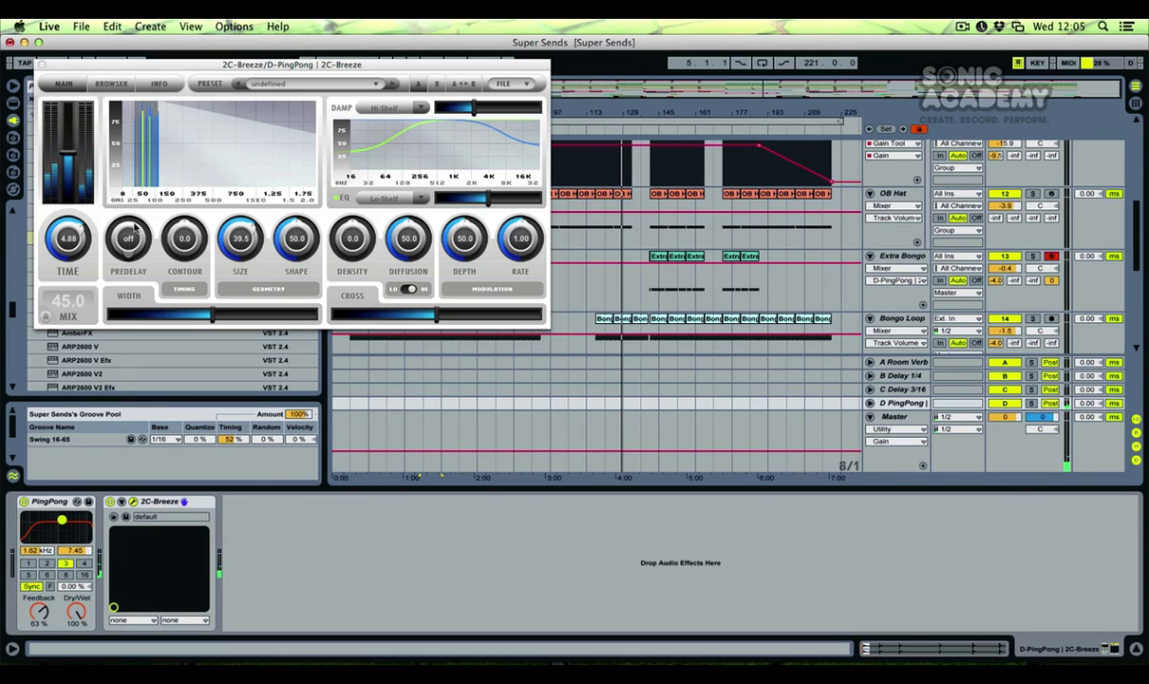
# Set the reverb's predelay to 3.60 and shape to about 73, increase its width, and close the plug-in window.
pyautogui.moveTo(128, 242); pyautogui.dragTo(129, 228)
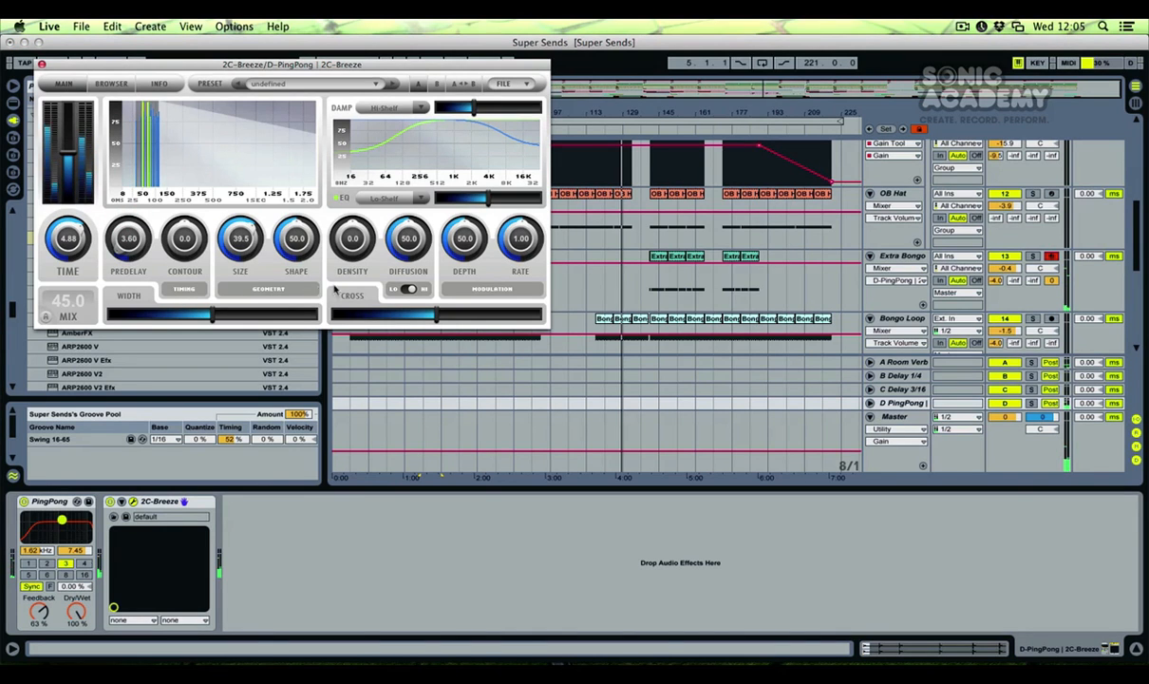
pyautogui.moveTo(299, 258); pyautogui.dragTo(298, 277)
pyautogui.moveTo(211, 315); pyautogui.dragTo(266, 316)
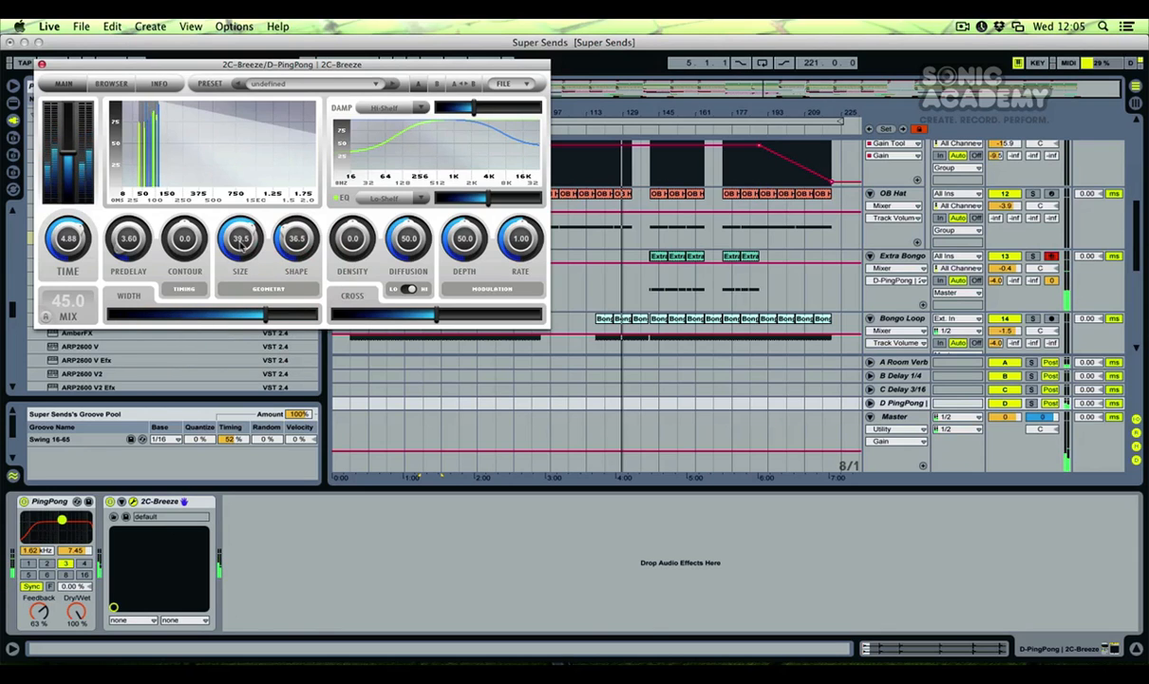
pyautogui.moveTo(295, 228); pyautogui.dragTo(311, 213)
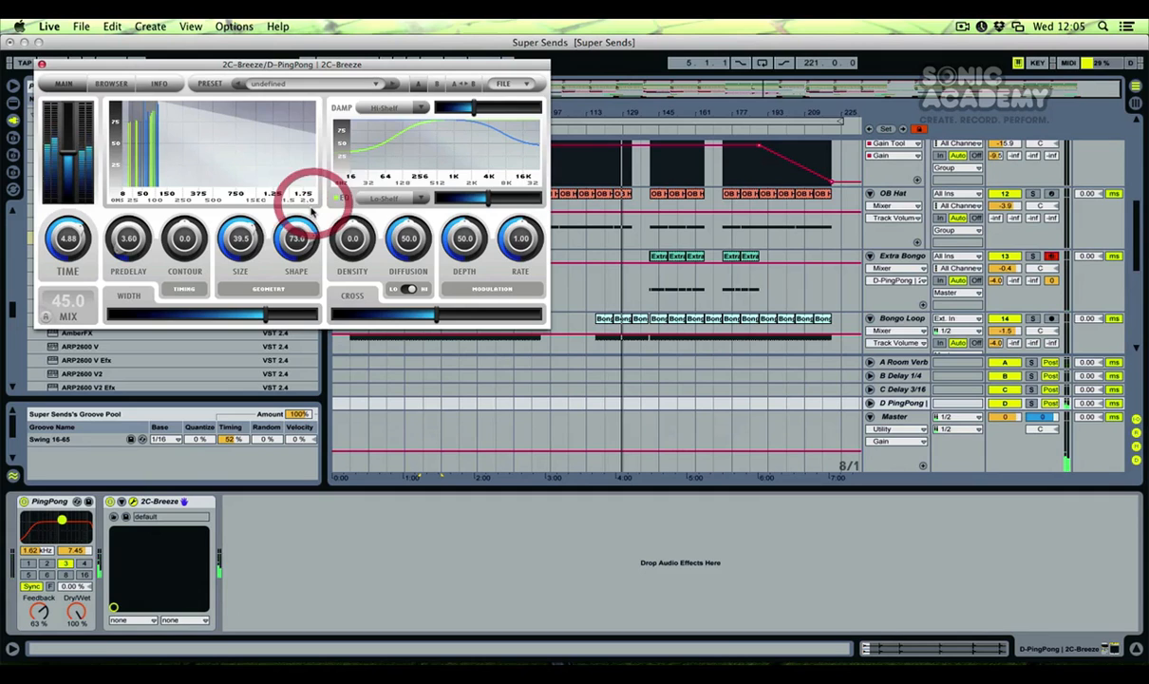
pyautogui.click(41, 64)
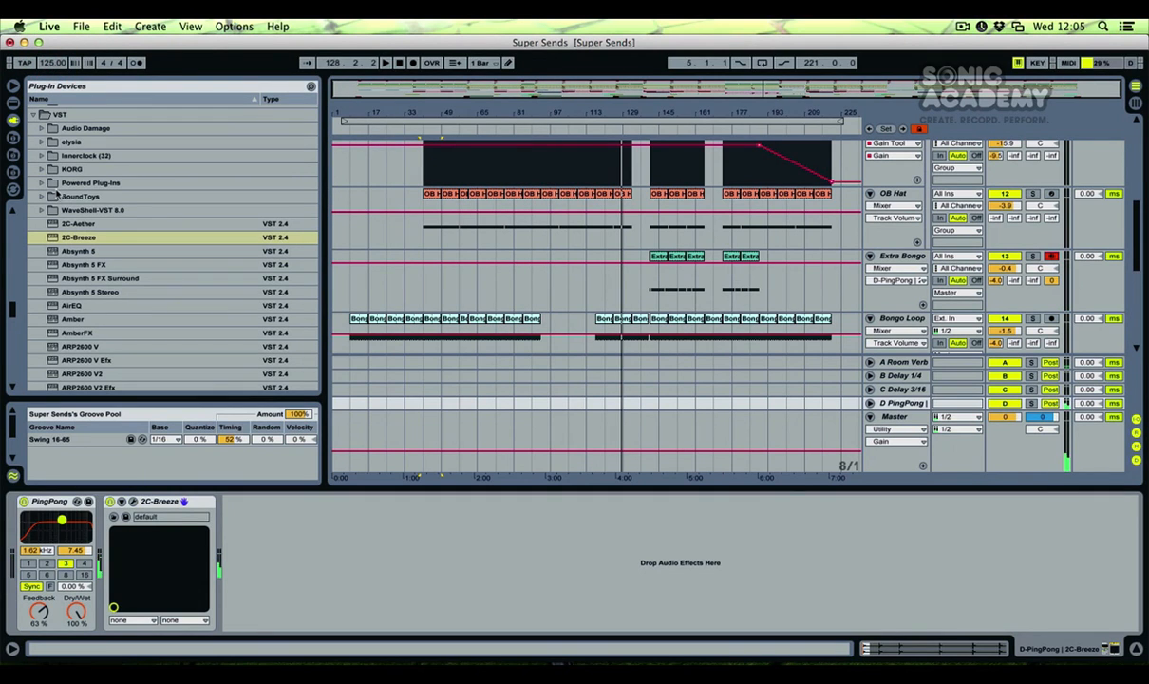
# Add a Grain Delay after 2C-Breeze on the PingPong return and set its frequency to 72.9 Hz and pitch to 3.24.
pyautogui.click(13, 102)
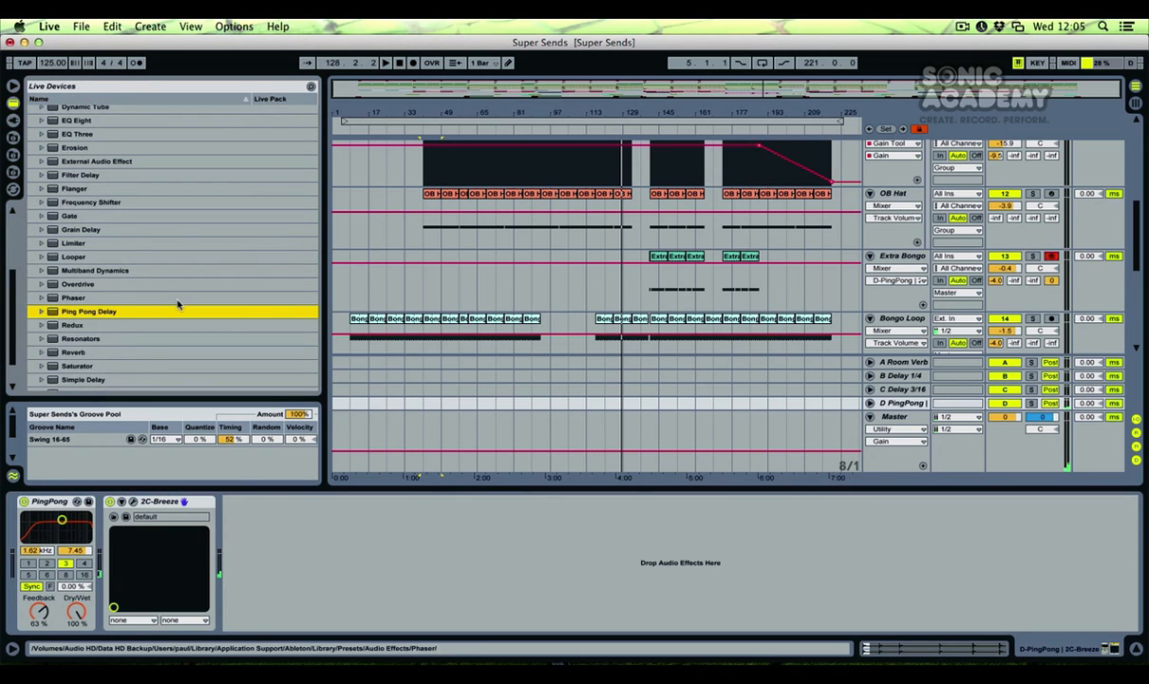
pyautogui.moveTo(80, 231); pyautogui.dragTo(316, 520)
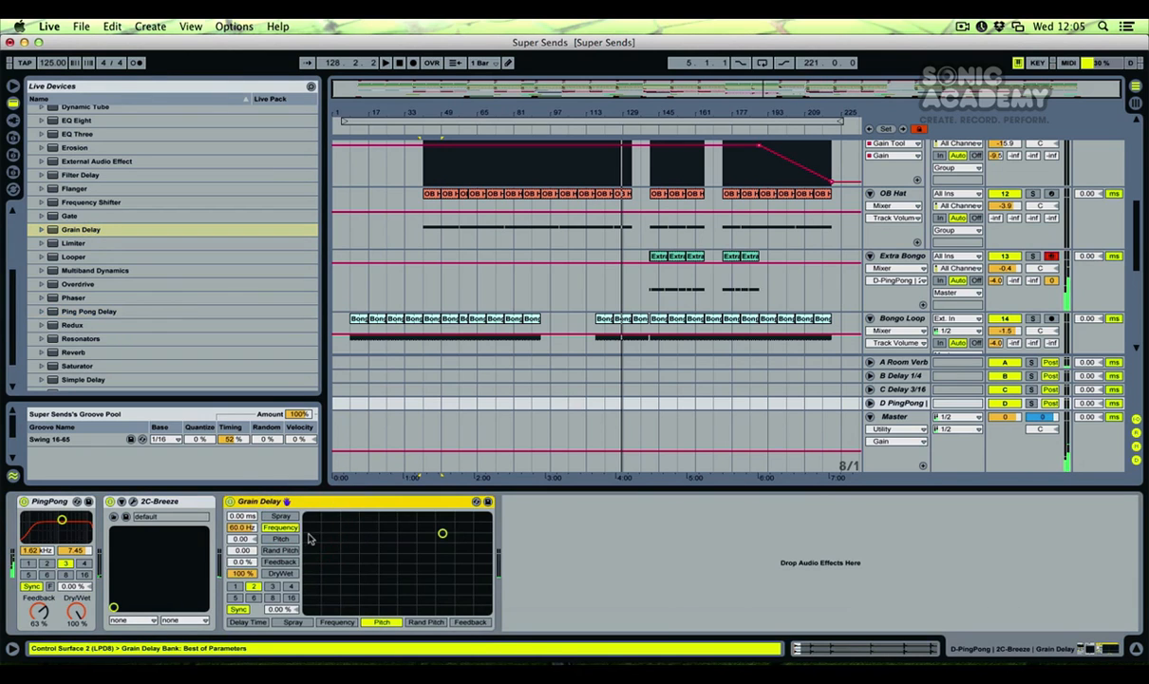
pyautogui.moveTo(443, 534); pyautogui.dragTo(456, 538)
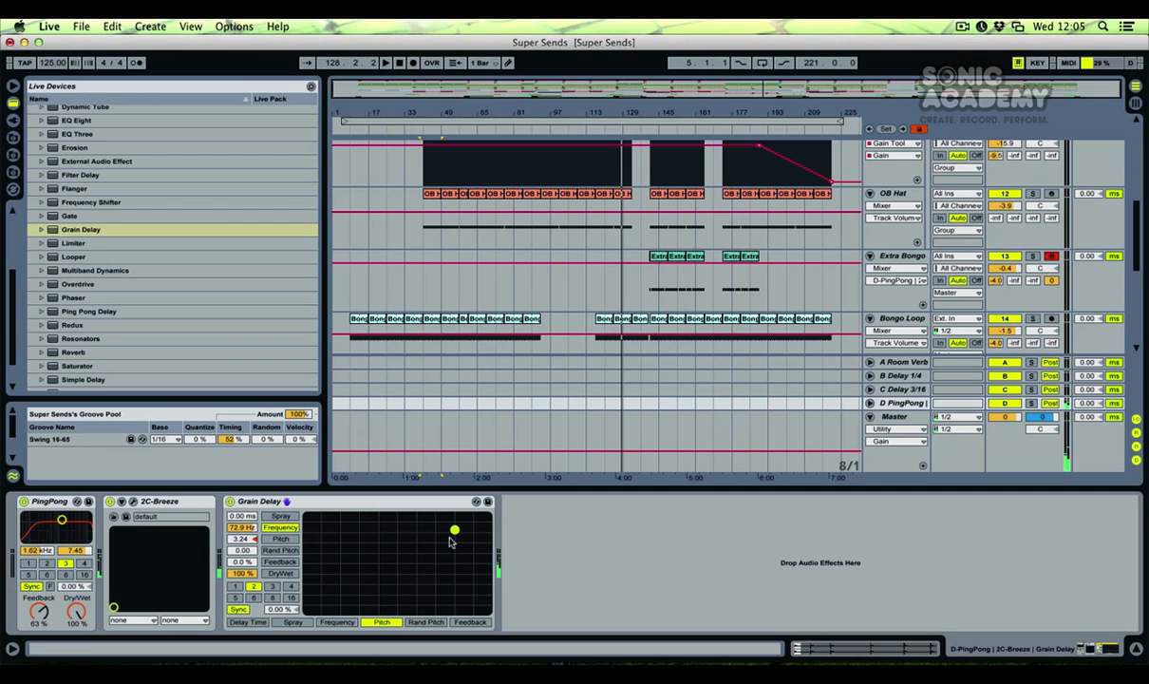
# Set the Grain Delay's spray to 56.4 ms and its dry/wet amount to 34 %.
pyautogui.moveTo(245, 576); pyautogui.dragTo(245, 622)
pyautogui.moveTo(254, 518)
pyautogui.mouseDown()
pyautogui.moveTo(255, 484)
pyautogui.moveTo(239, 528)
pyautogui.mouseUp()
pyautogui.moveTo(239, 574); pyautogui.dragTo(240, 582)
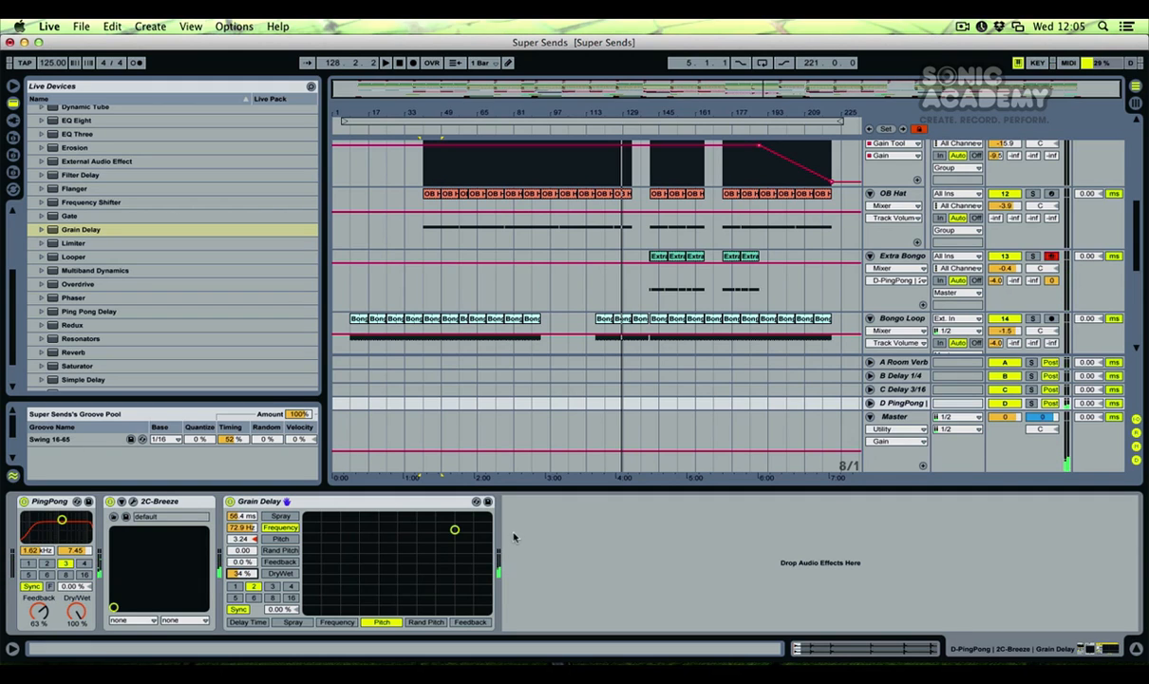
# Set the Grain Delay's pitch to 12.0, its synced delay time to 1 and its feedback to 53 %, and briefly check the 2C-Breeze settings.
pyautogui.moveTo(241, 538); pyautogui.dragTo(241, 503)
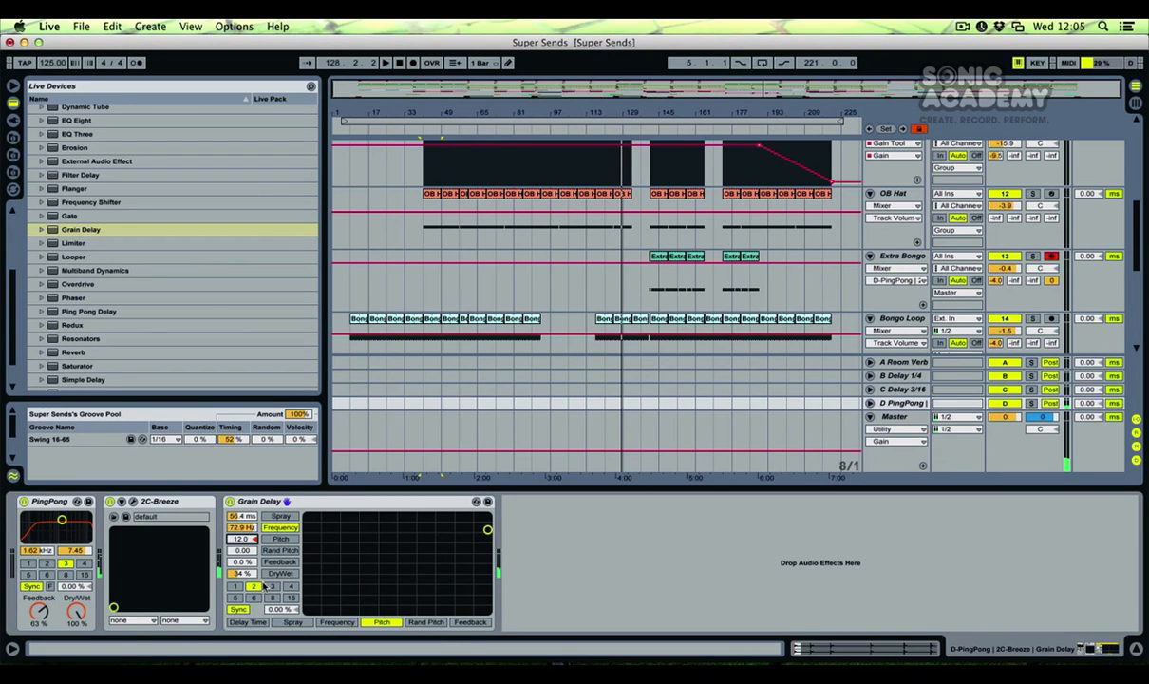
pyautogui.click(234, 585)
pyautogui.moveTo(247, 562); pyautogui.dragTo(247, 532)
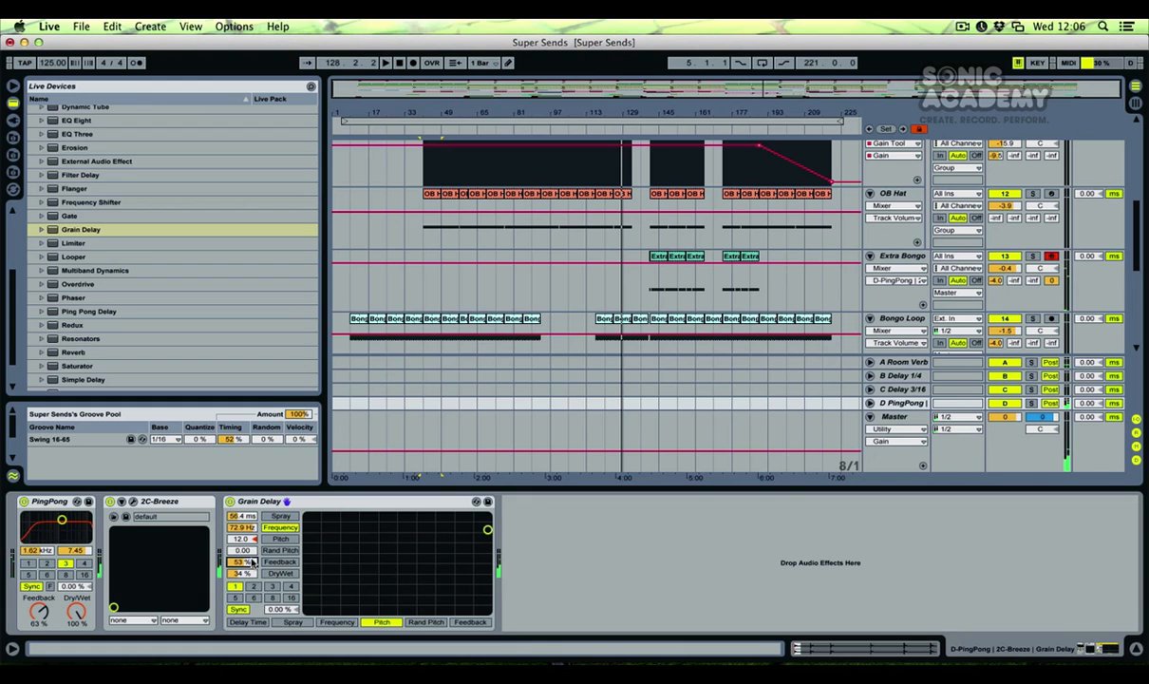
pyautogui.click(134, 501)
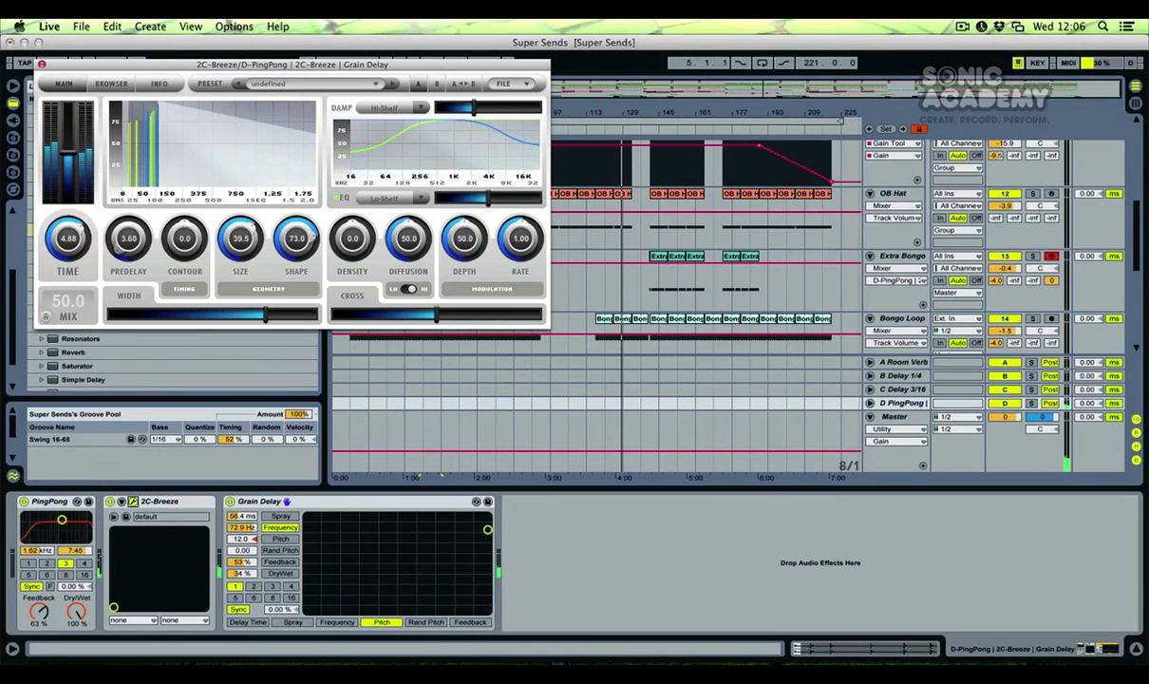
pyautogui.click(42, 64)
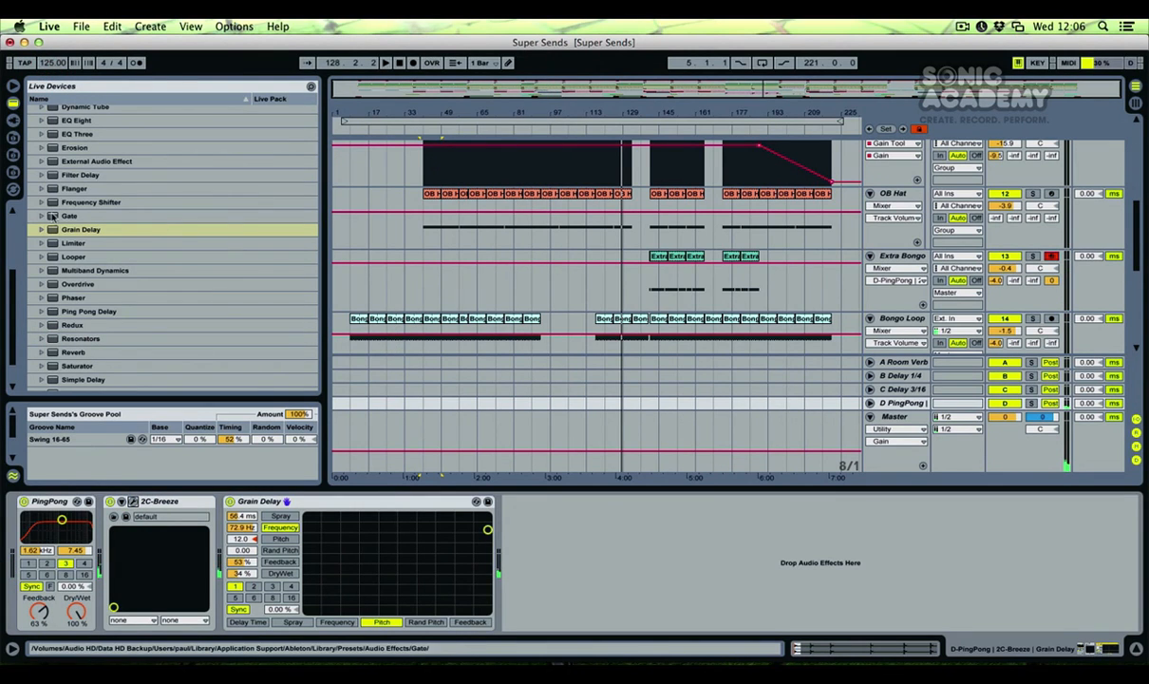
# Add the u-he Uhbik-F flanger after the Grain Delay, turn down its mix and close the plug-in window.
pyautogui.click(13, 121)
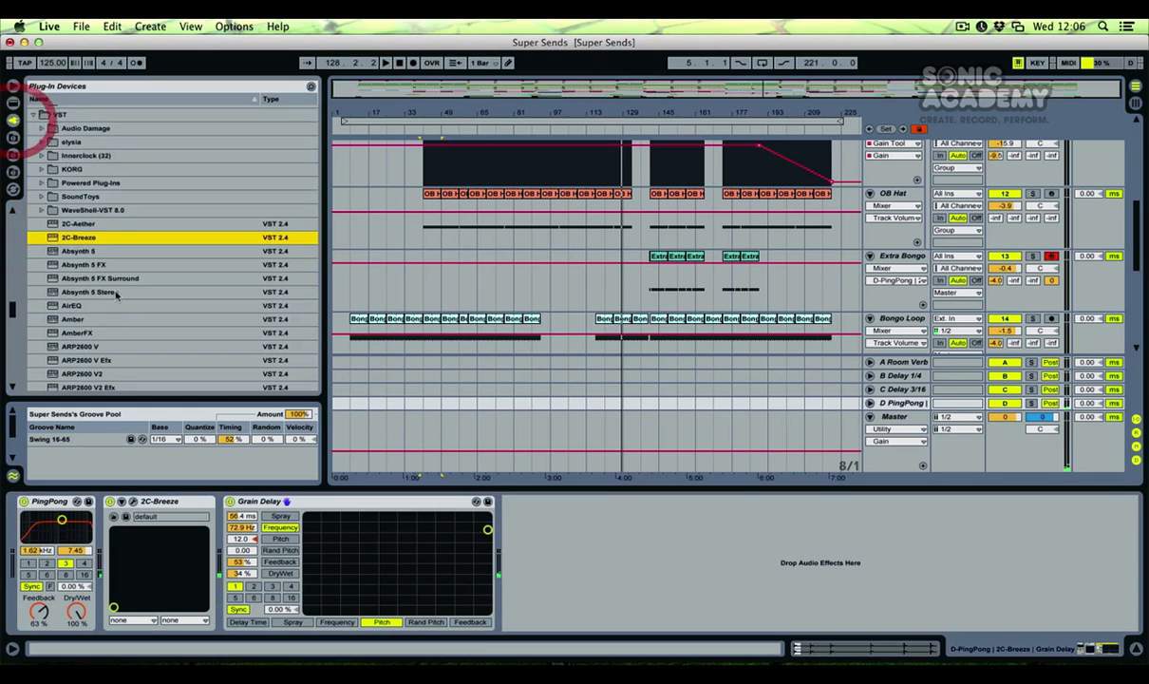
pyautogui.scroll(1, 116, 254)
pyautogui.click(35, 141)
pyautogui.scroll(10, 113, 254)
pyautogui.scroll(15, 113, 254)
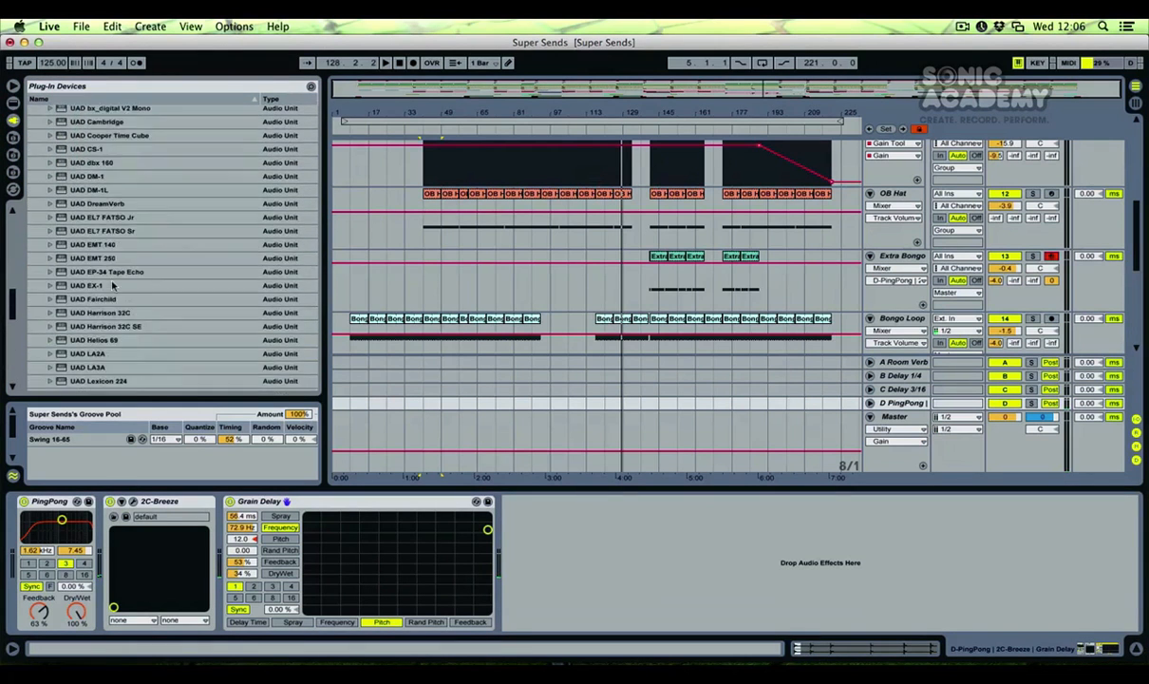
pyautogui.scroll(3, 72, 224)
pyautogui.scroll(-10, 85, 236)
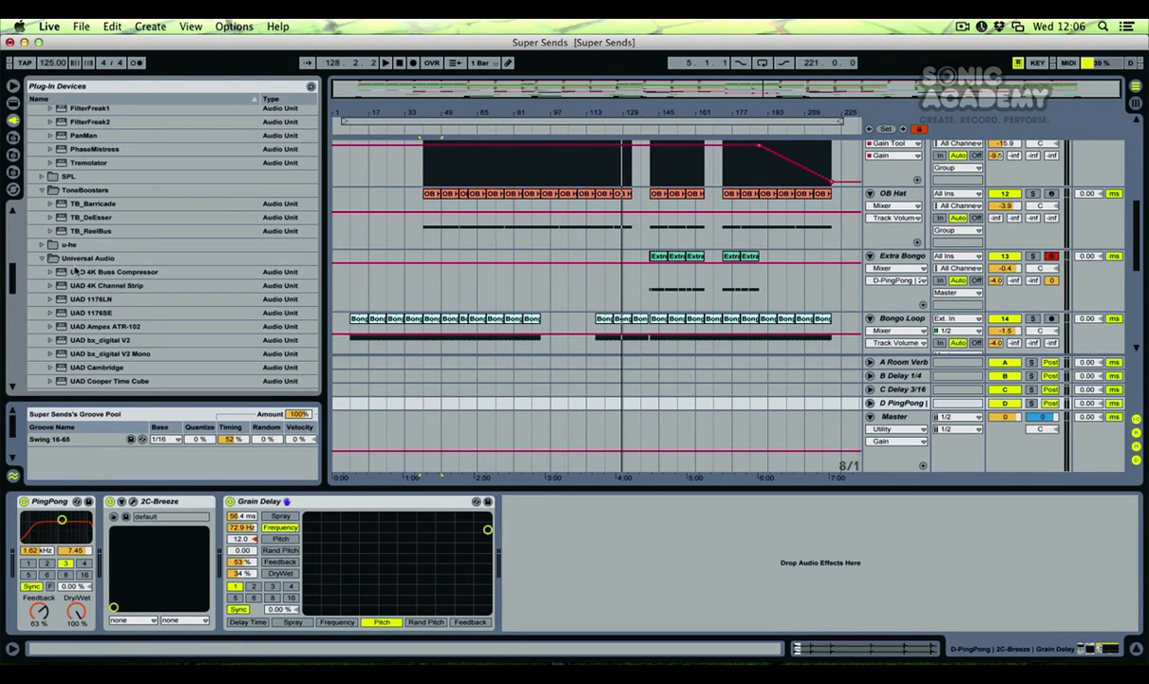
pyautogui.scroll(-1, 76, 270)
pyautogui.click(43, 219)
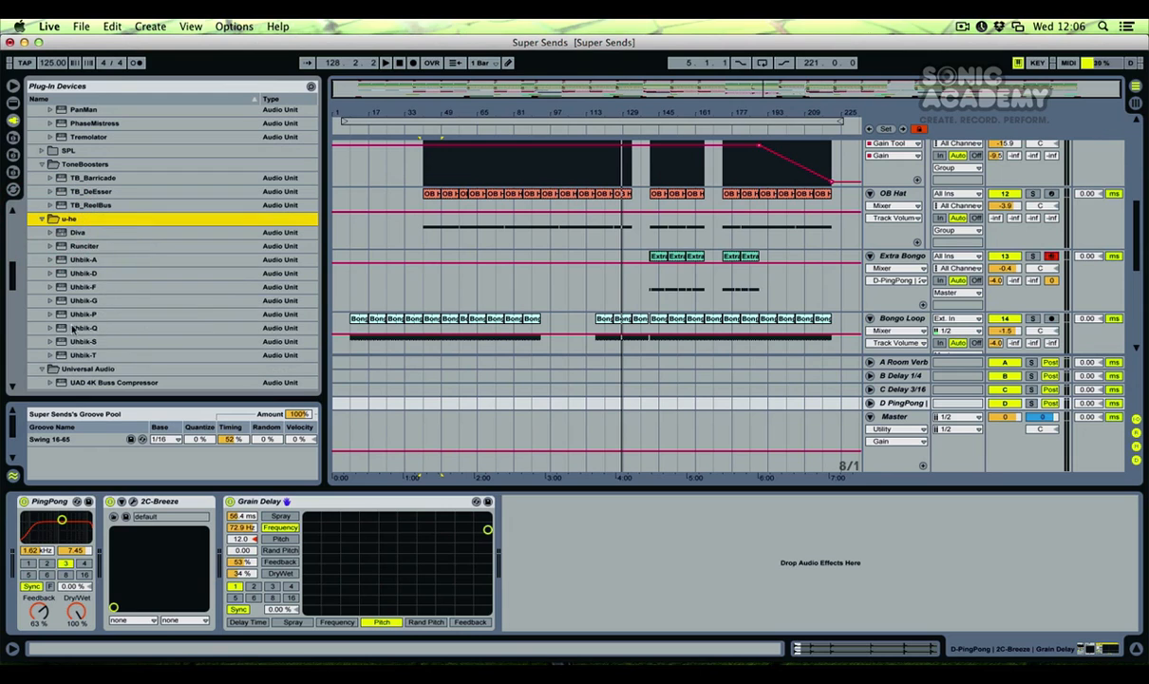
pyautogui.moveTo(83, 285); pyautogui.dragTo(538, 543)
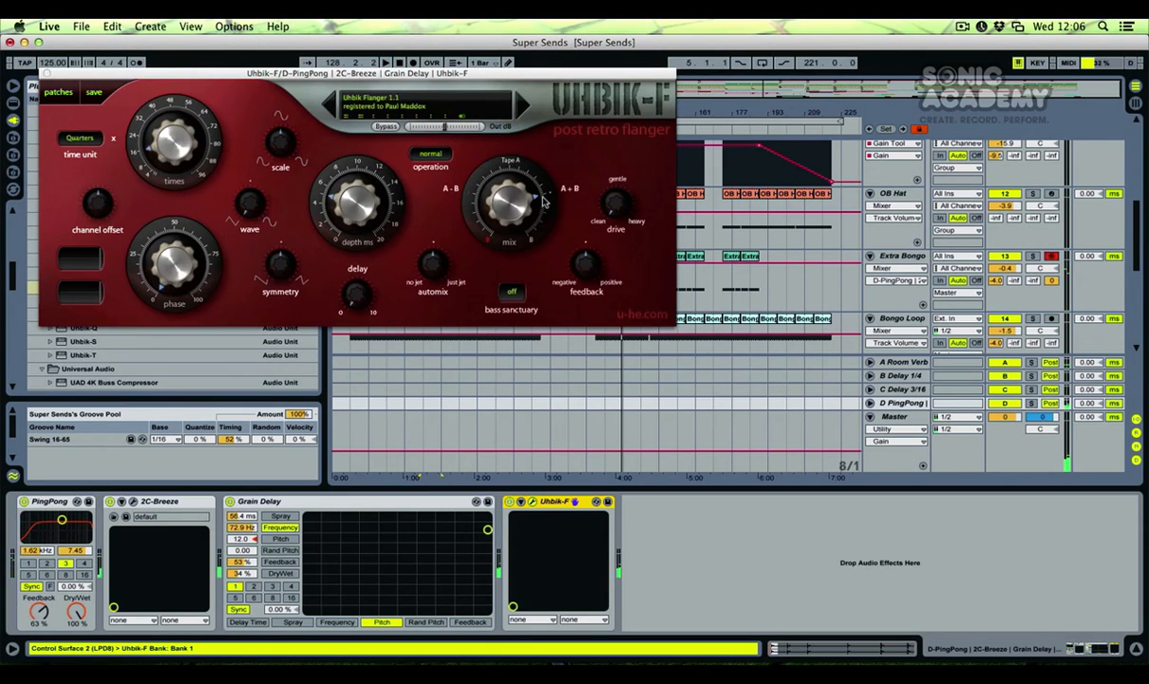
pyautogui.moveTo(515, 202); pyautogui.dragTo(516, 220)
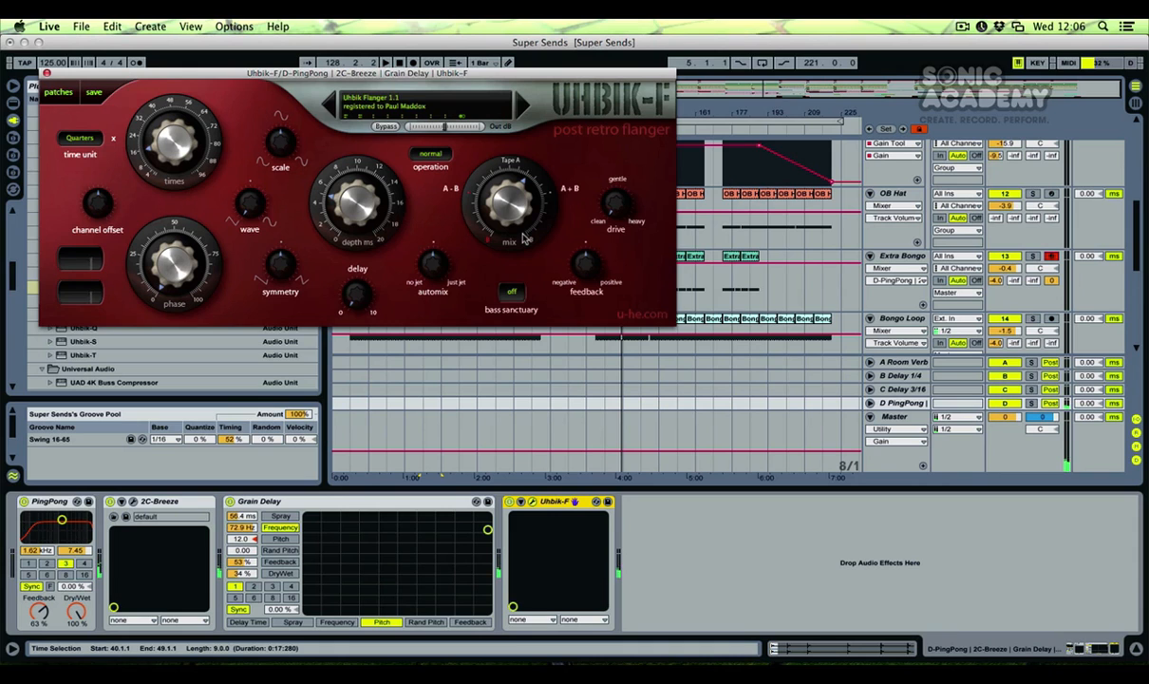
pyautogui.click(47, 73)
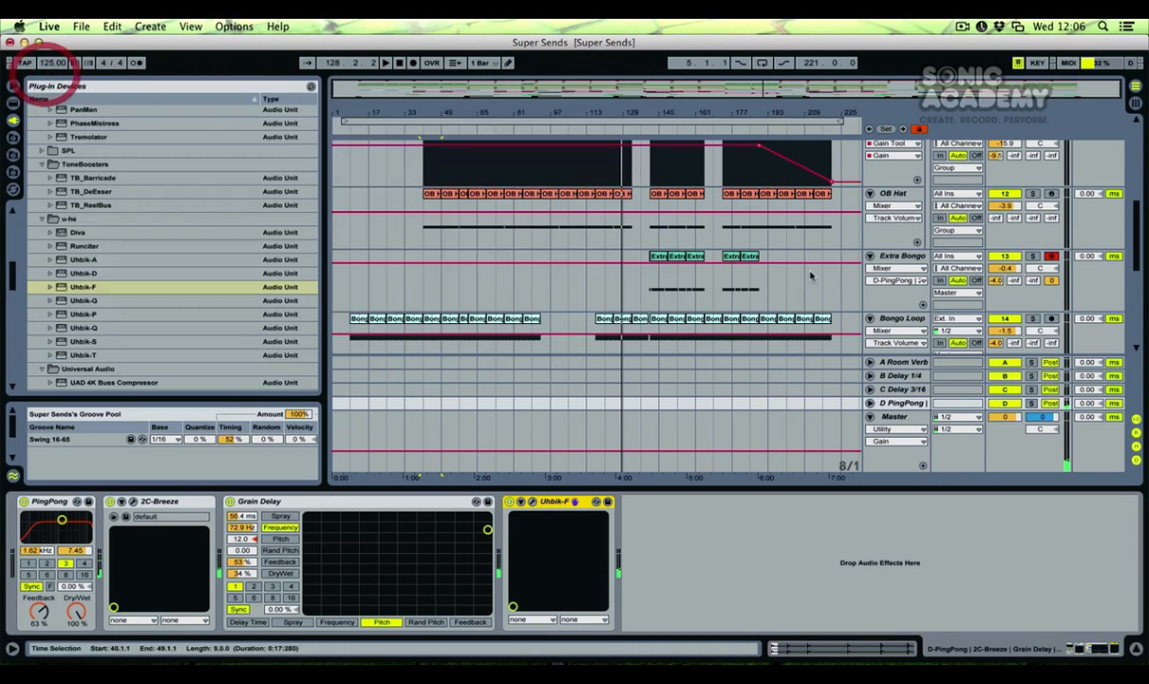
# Test the effect chain by cutting Extra Bongo's PingPong send, raising it to 0 dB and pulling it back to -inf.
pyautogui.moveTo(1051, 282); pyautogui.dragTo(1051, 380)
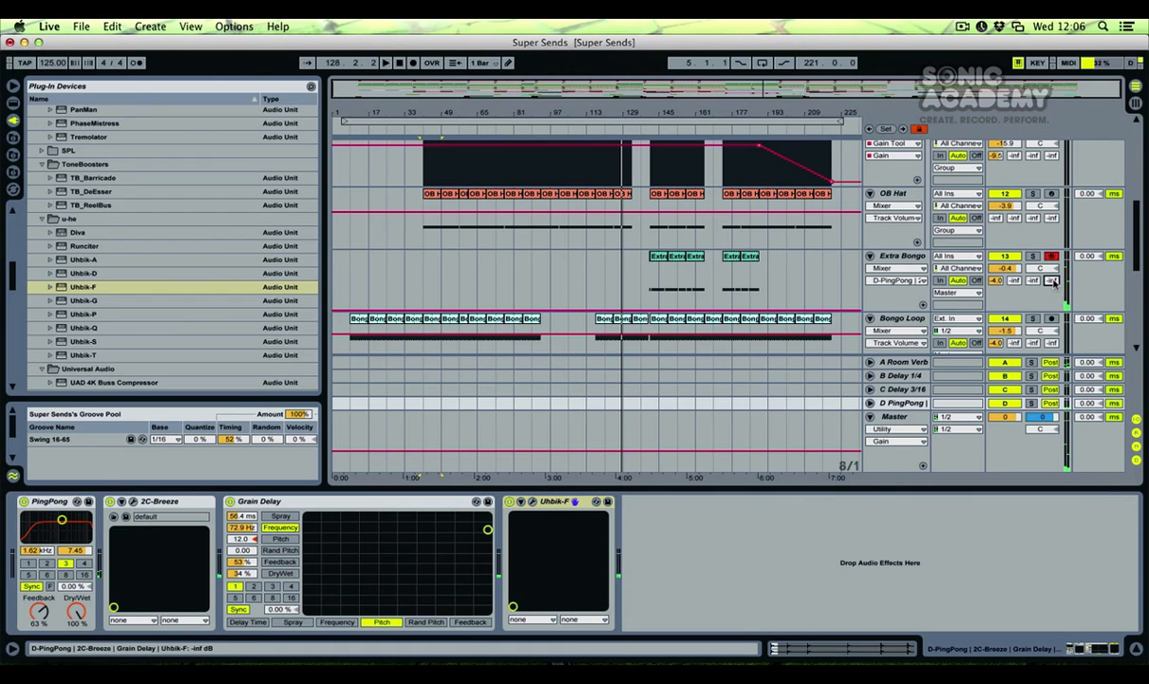
pyautogui.moveTo(1051, 281); pyautogui.dragTo(1051, 186)
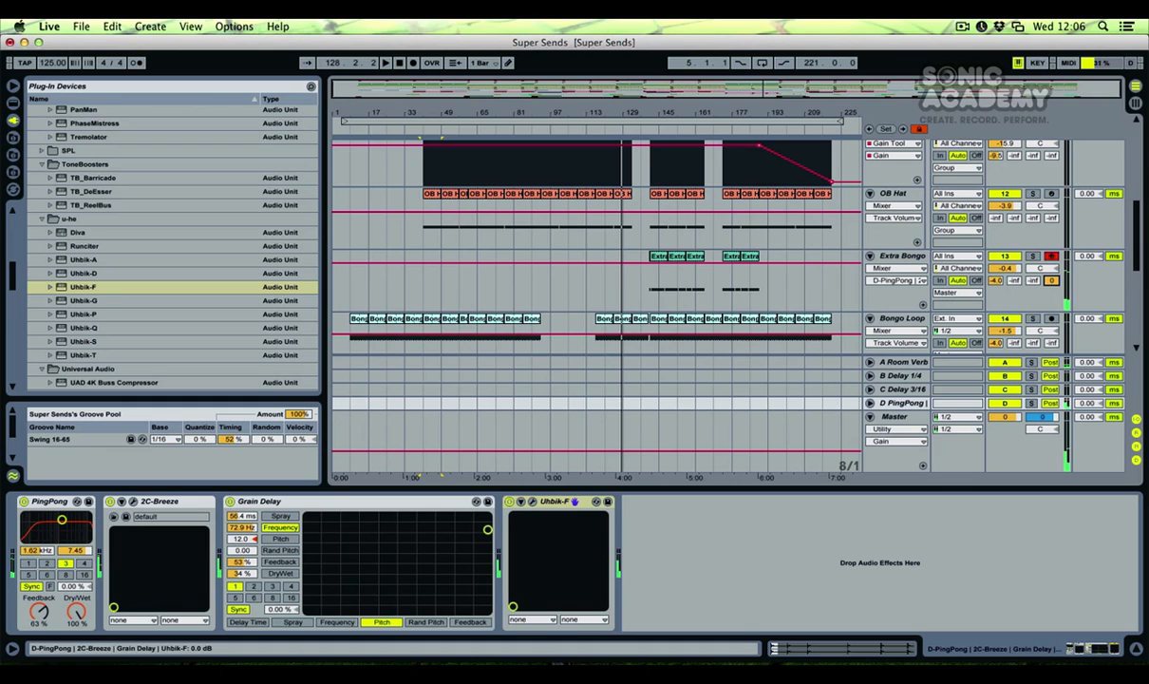
pyautogui.moveTo(1051, 281); pyautogui.dragTo(1051, 380)
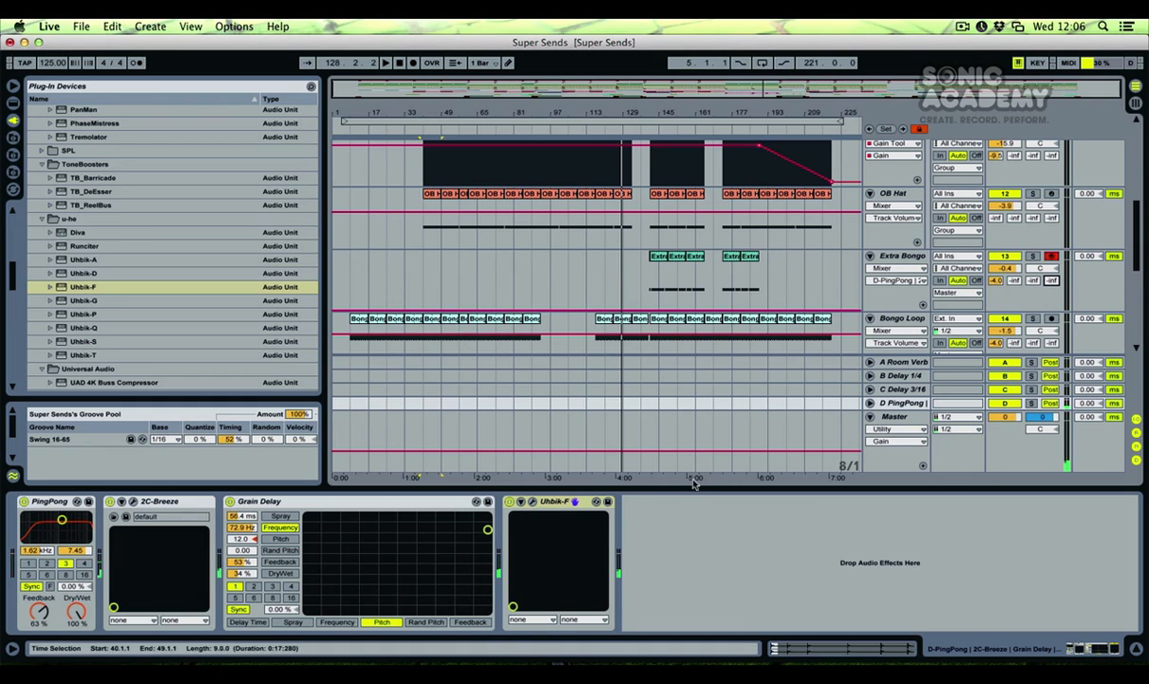
# Add a Utility after Uhbik-F on the PingPong return, test it with Extra Bongo's send, and lower its gain to -7.22 dB.
pyautogui.click(13, 102)
pyautogui.scroll(-3, 77, 361)
pyautogui.click(74, 355)
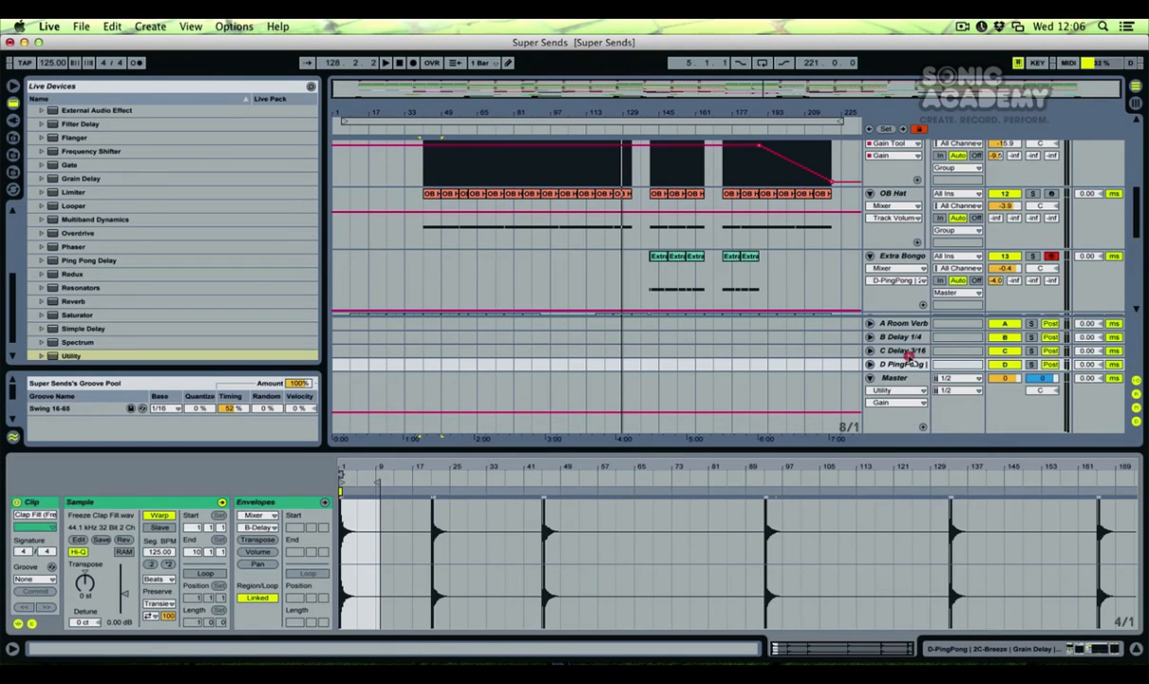
pyautogui.click(904, 365)
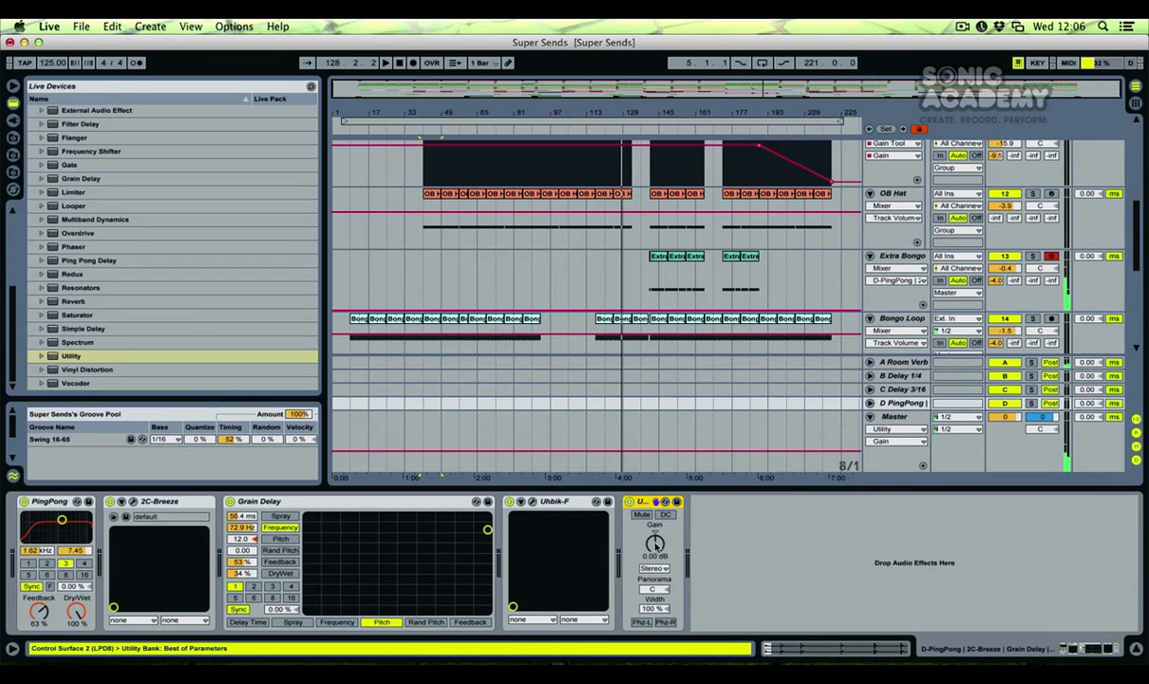
pyautogui.moveTo(1051, 281); pyautogui.dragTo(1051, 228)
pyautogui.moveTo(1051, 281); pyautogui.dragTo(1051, 370)
pyautogui.moveTo(650, 543); pyautogui.dragTo(651, 560)
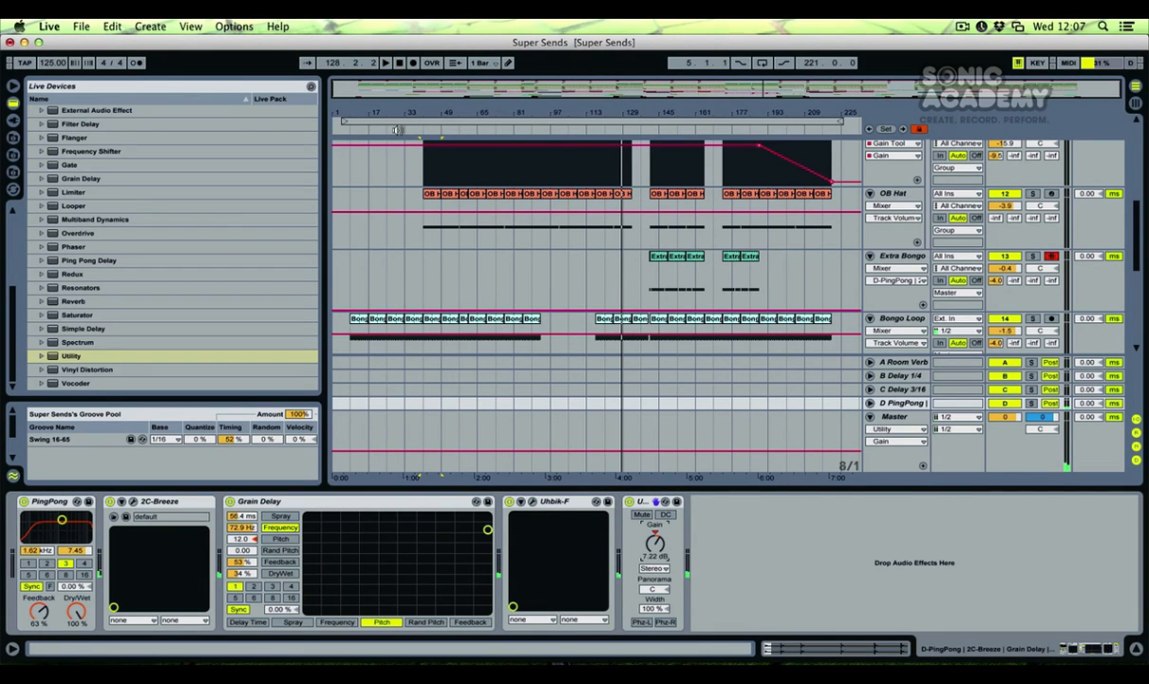
# Play the arrangement from around bar 20 and look through the tracks, focusing on the Bongo Loop around bars 16 to 34.
pyautogui.click(377, 128)
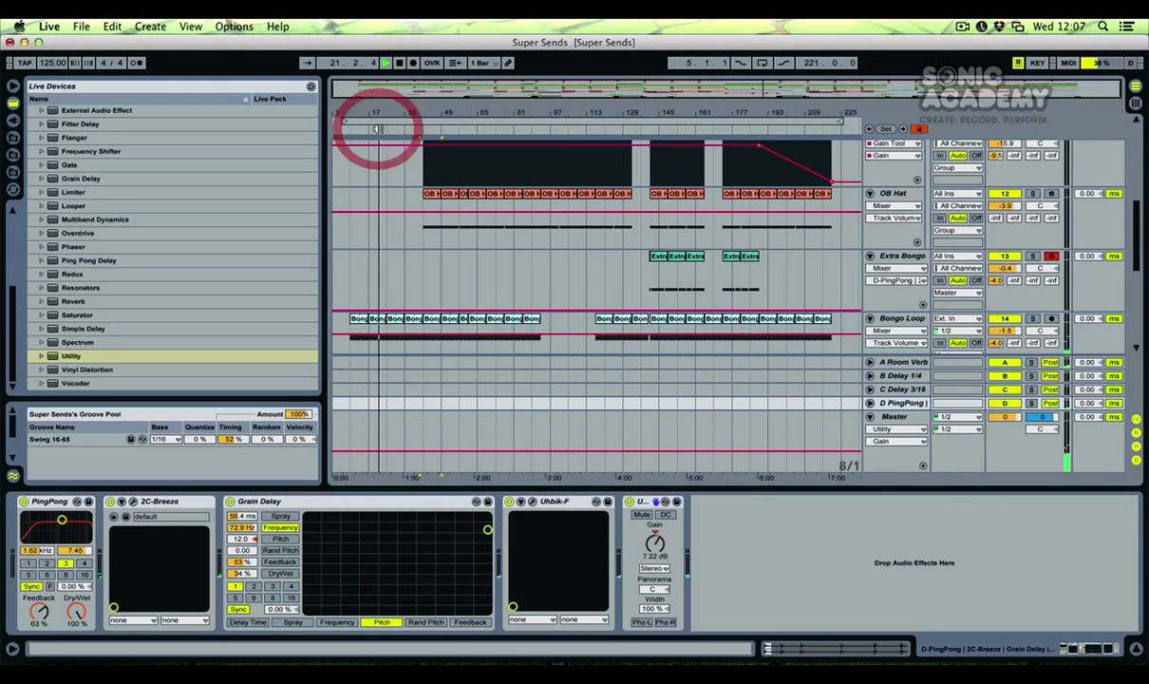
pyautogui.press('space')
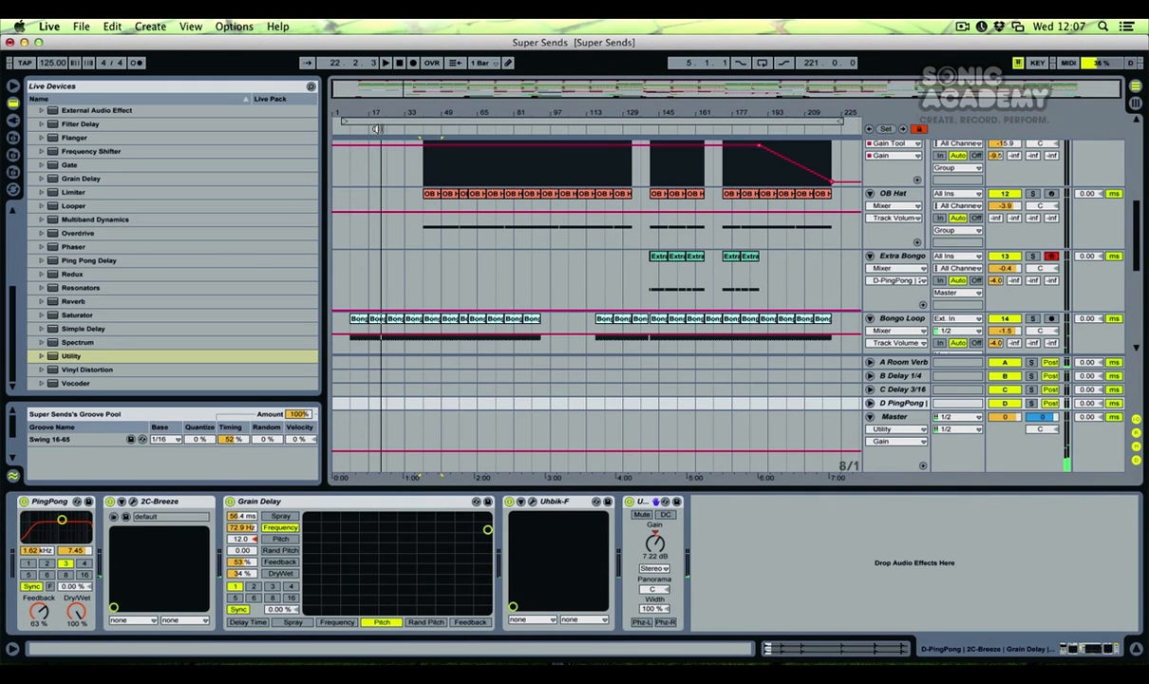
pyautogui.scroll(5, 380, 260)
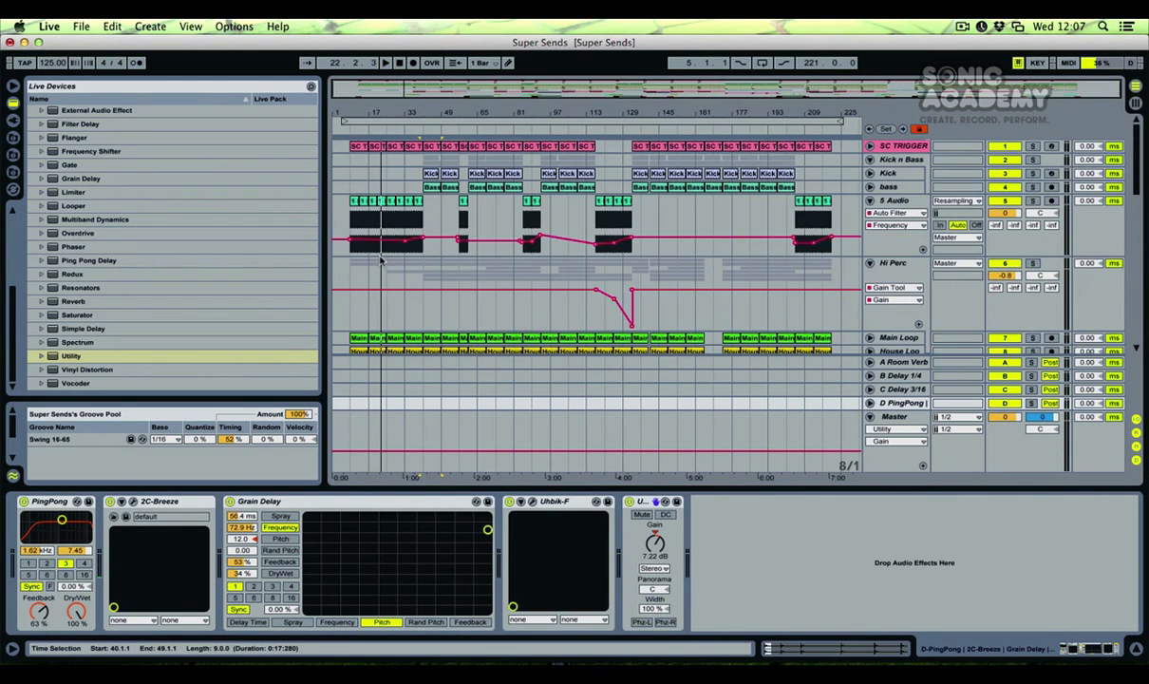
pyautogui.scroll(-8, 414, 273)
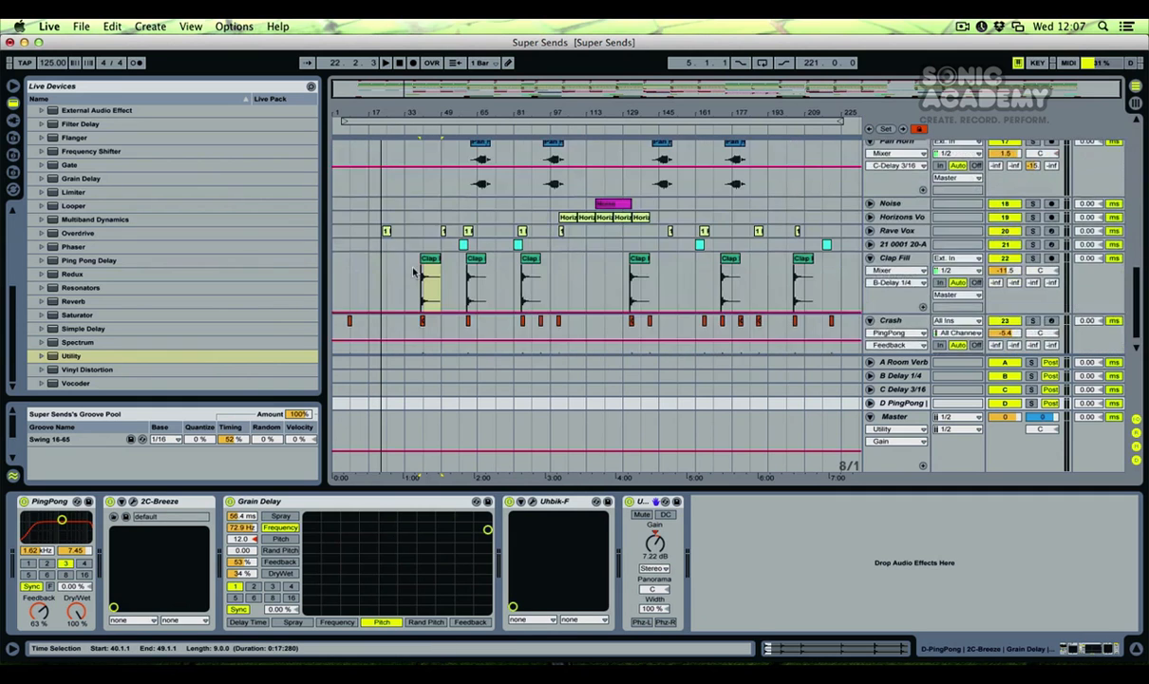
pyautogui.scroll(-1, 414, 273)
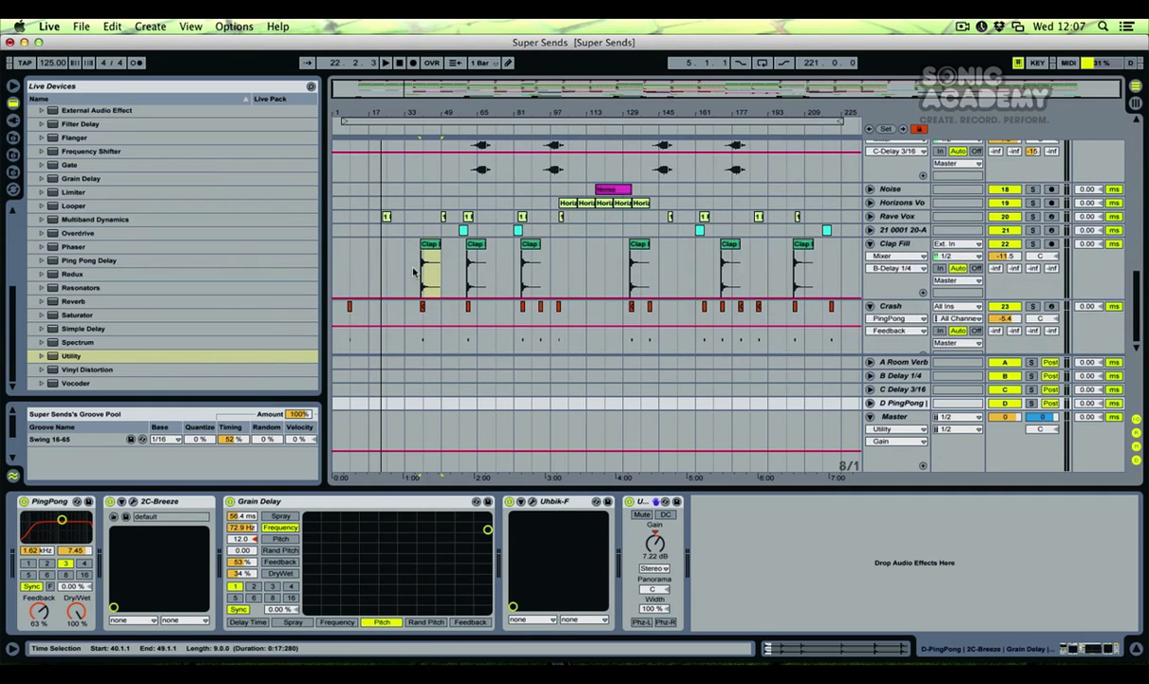
pyautogui.click(377, 131)
pyautogui.scroll(10, 373, 258)
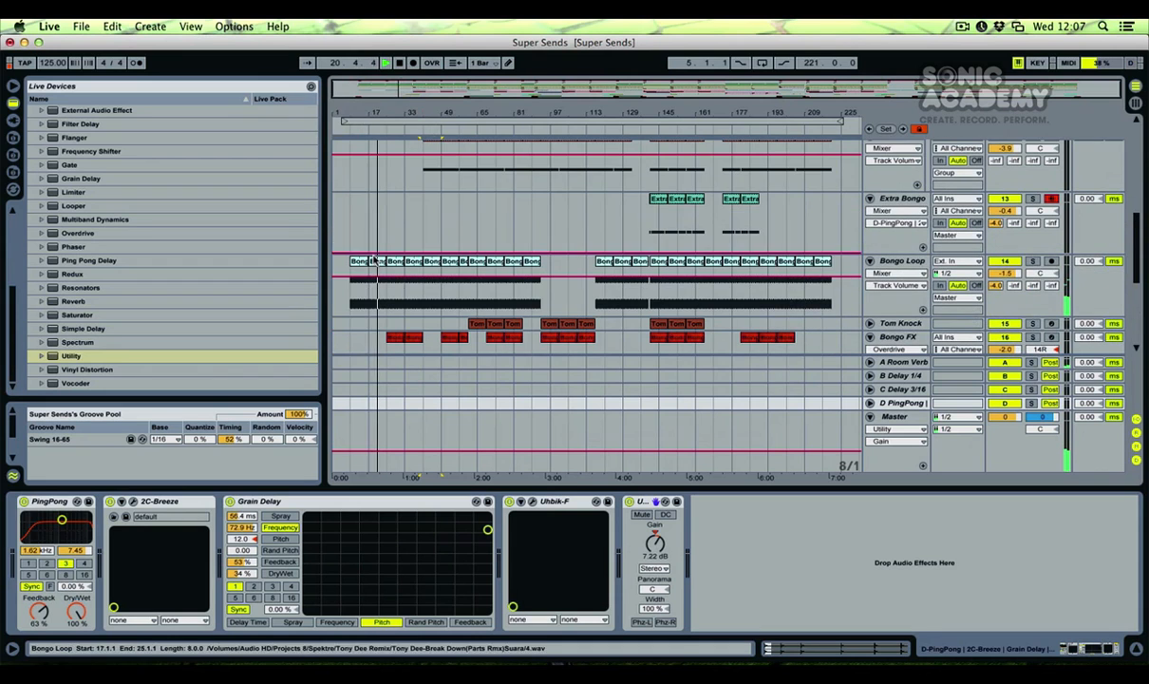
pyautogui.moveTo(384, 110); pyautogui.dragTo(537, 111)
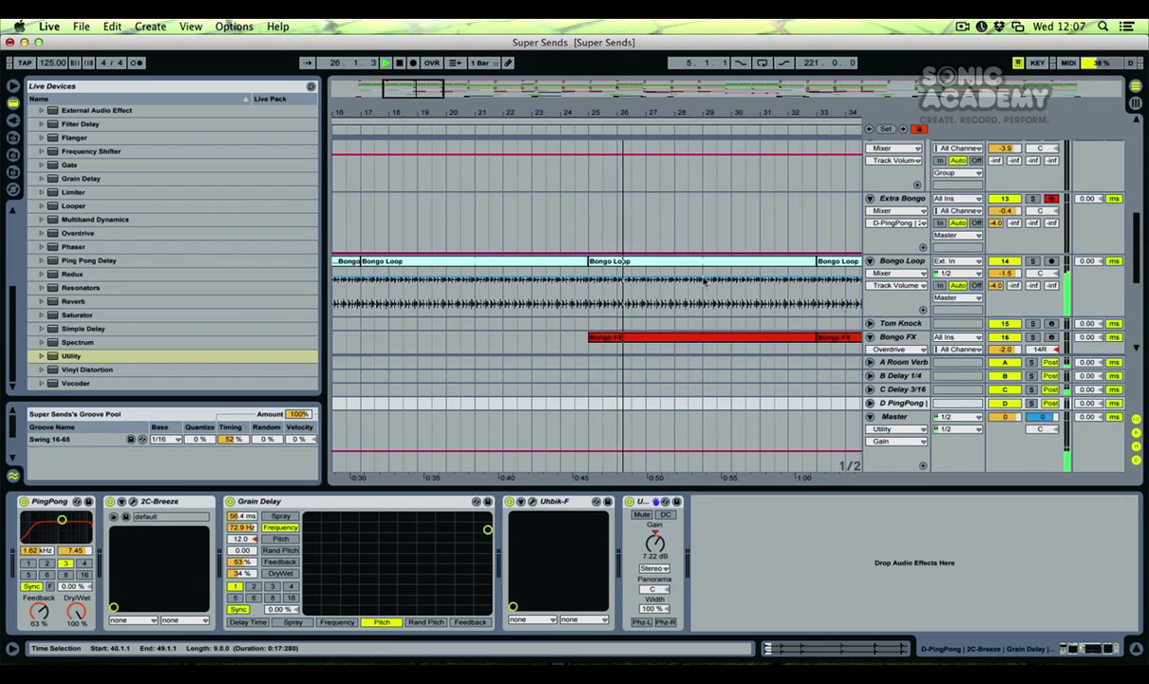
pyautogui.press('space')
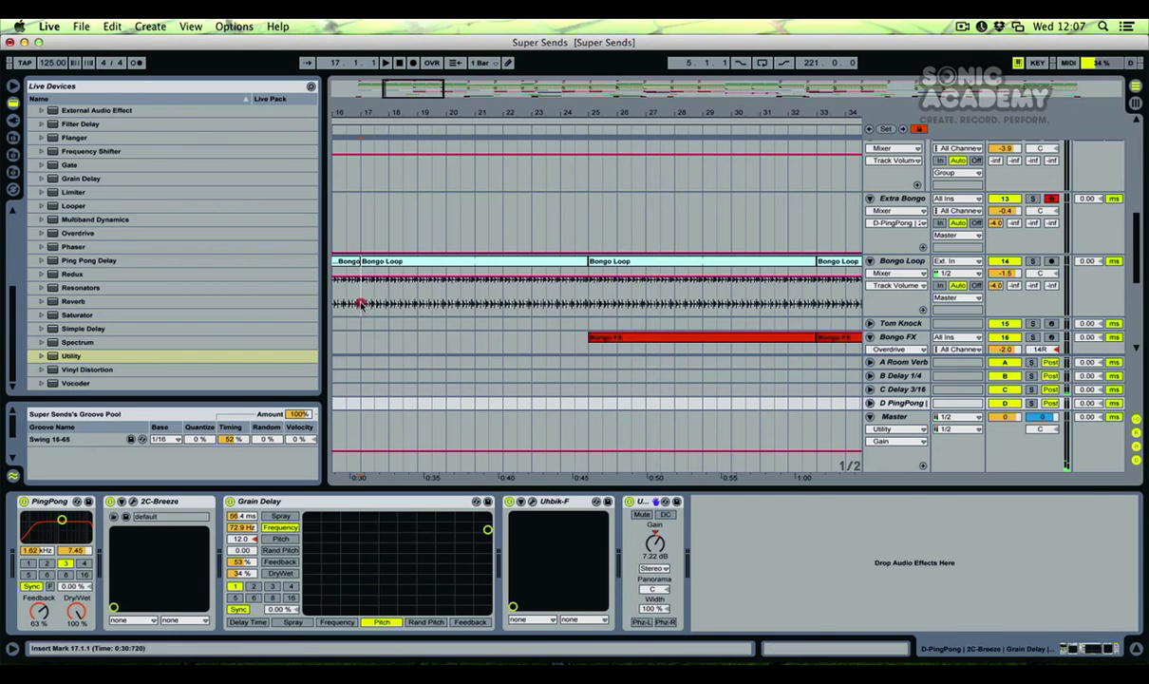
# Play the Bongo Loop from bar 17, briefly soloed, raising its PingPong send to 0 dB and pulling it back to -inf.
pyautogui.click(361, 301)
pyautogui.click(1032, 260)
pyautogui.press('space')
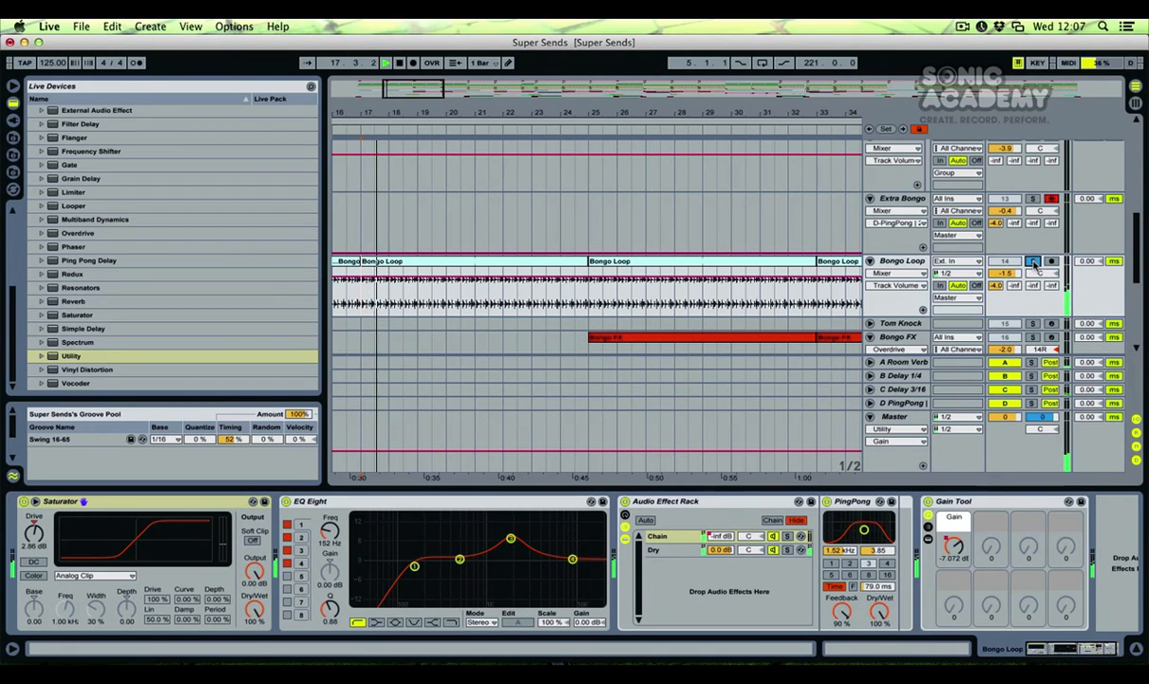
pyautogui.click(1032, 260)
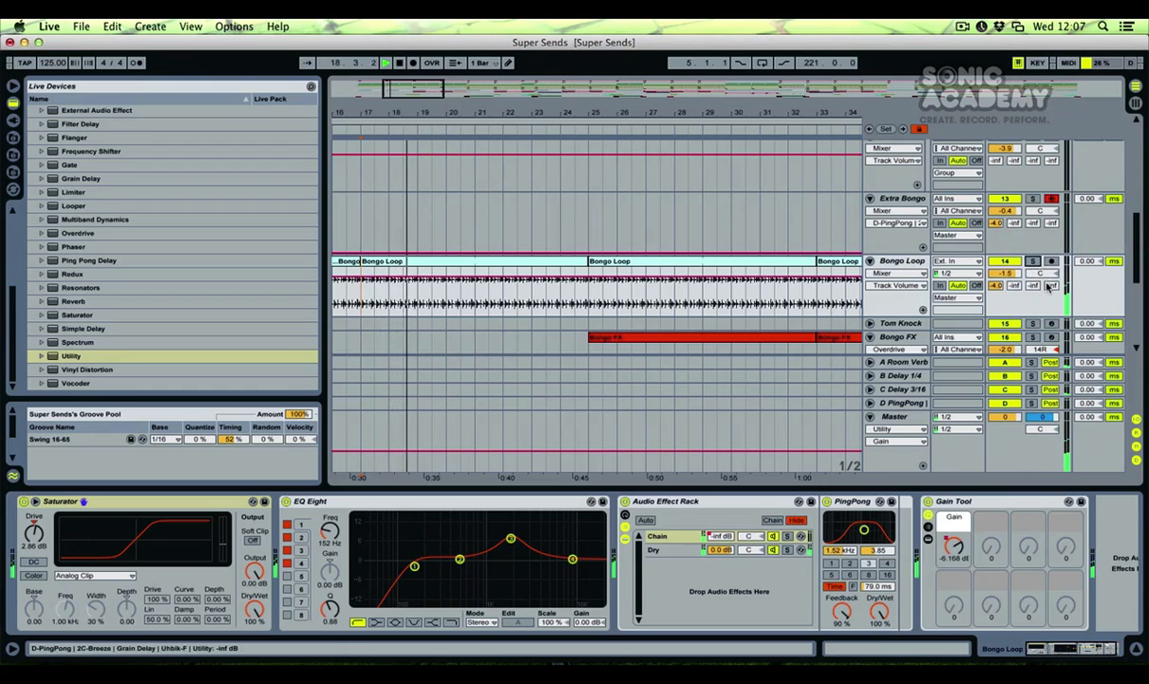
pyautogui.moveTo(1051, 286); pyautogui.dragTo(1051, 190)
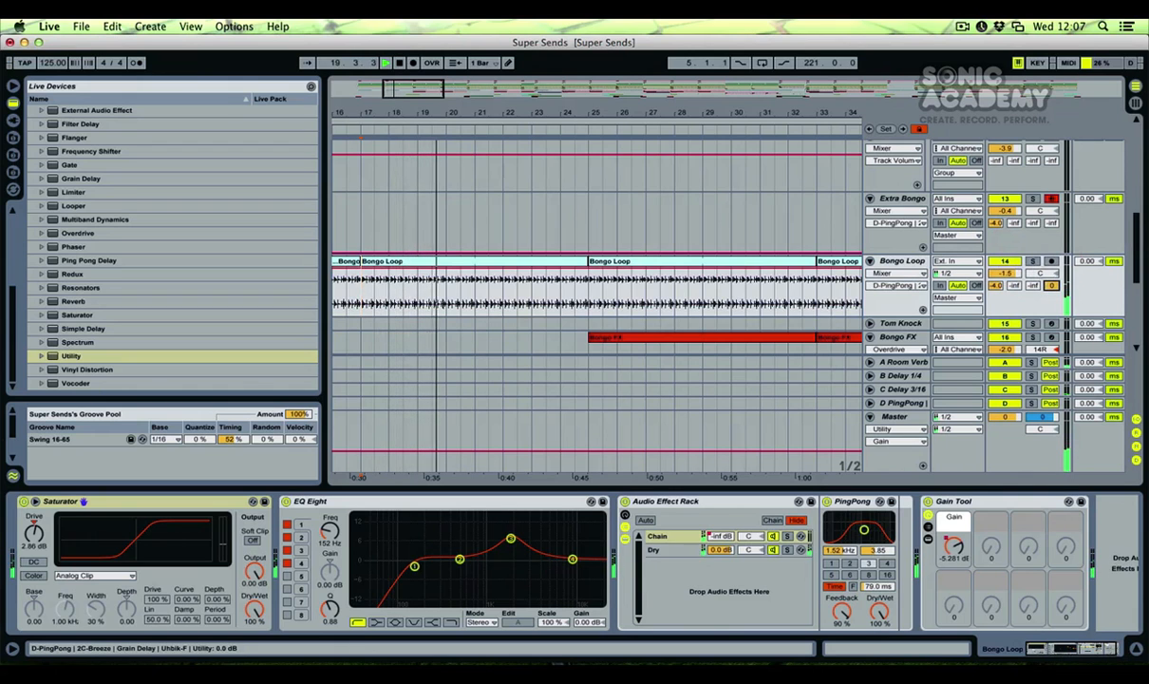
pyautogui.moveTo(1051, 286); pyautogui.dragTo(1051, 380)
pyautogui.press('space')
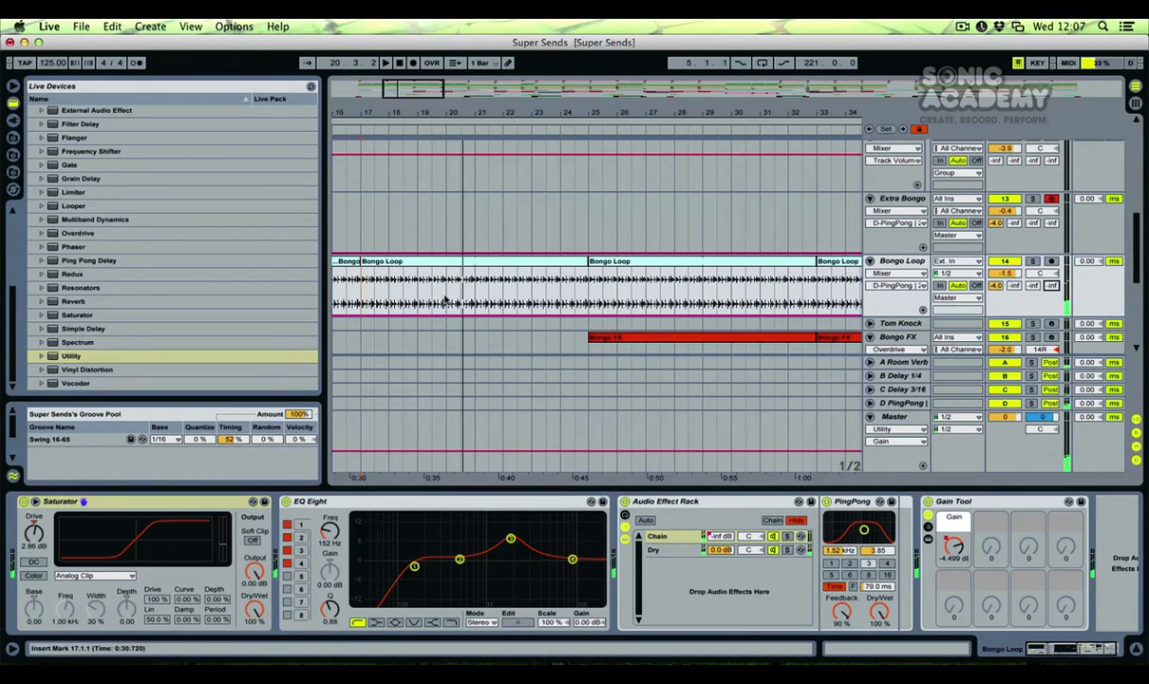
# Automate a short rise of the Bongo Loop's PingPong send over the last half of bar 20 and play it back.
pyautogui.moveTo(473, 289); pyautogui.dragTo(475, 275)
pyautogui.click(379, 130)
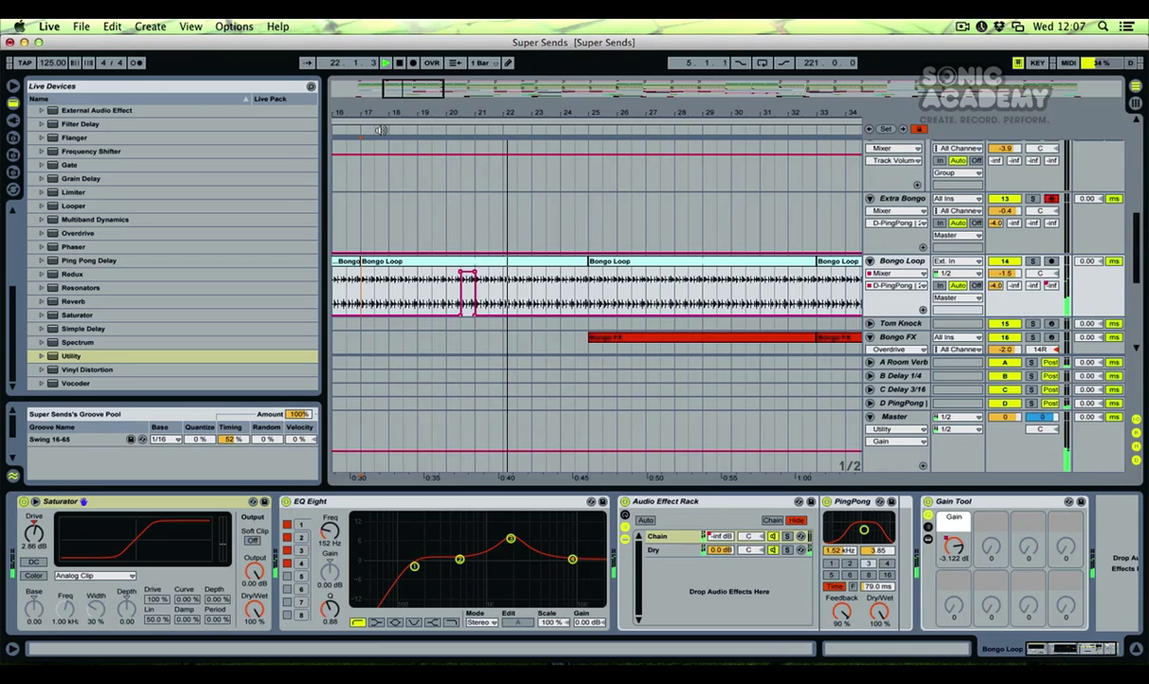
pyautogui.moveTo(677, 113); pyautogui.dragTo(423, 33)
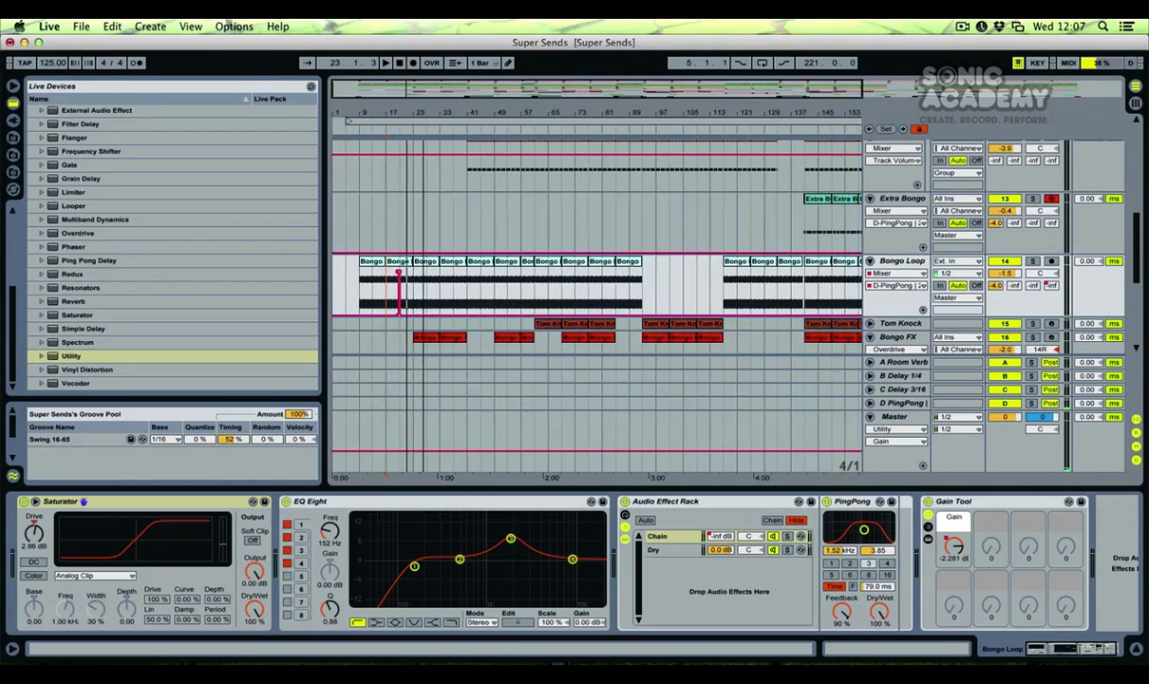
# Find the Horizons Vox track, play the arrangement from around bar 103 and bar 116, and solo the track.
pyautogui.scroll(5, 561, 328)
pyautogui.scroll(1, 560, 328)
pyautogui.scroll(-10, 560, 328)
pyautogui.scroll(-3, 560, 328)
pyautogui.click(657, 131)
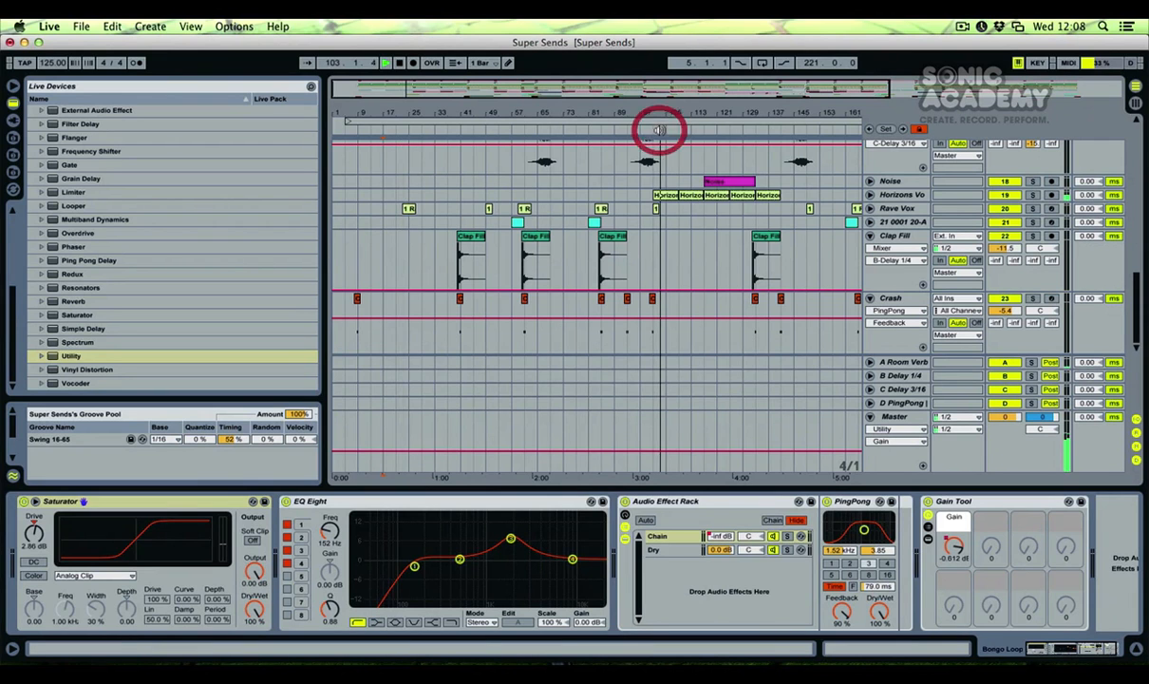
pyautogui.moveTo(696, 113); pyautogui.dragTo(487, 147)
pyautogui.click(503, 130)
pyautogui.click(1032, 195)
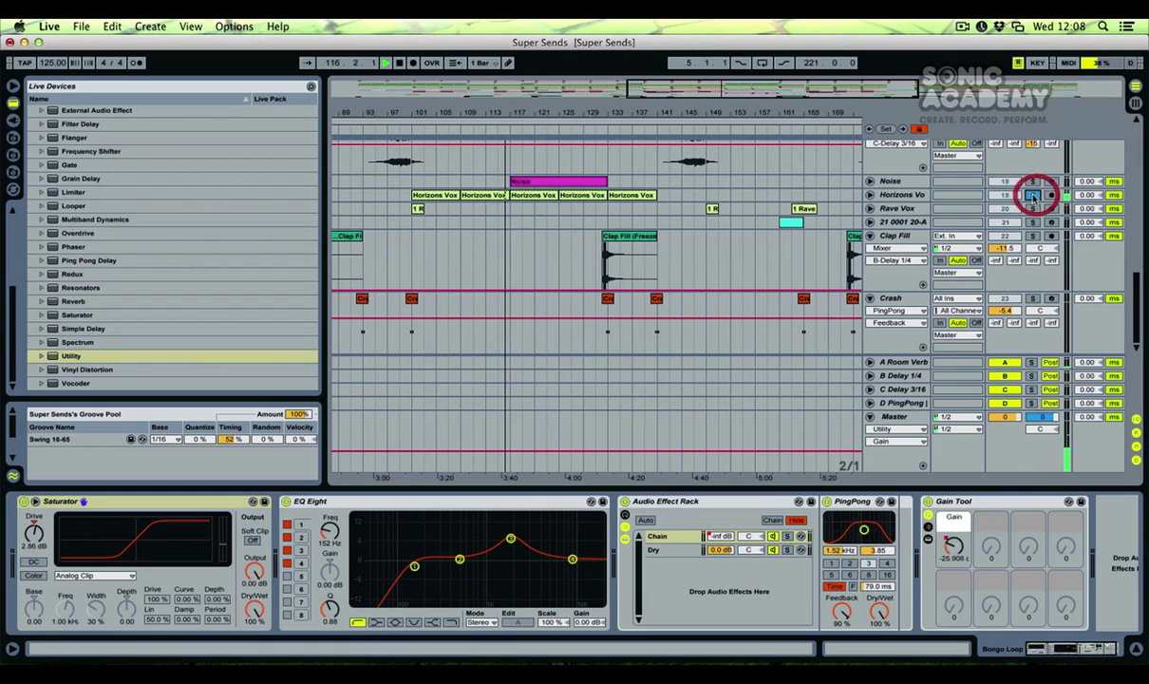
# Unfold the Horizons Vox track, zoom in around its clips and play it from bar 117.
pyautogui.click(869, 195)
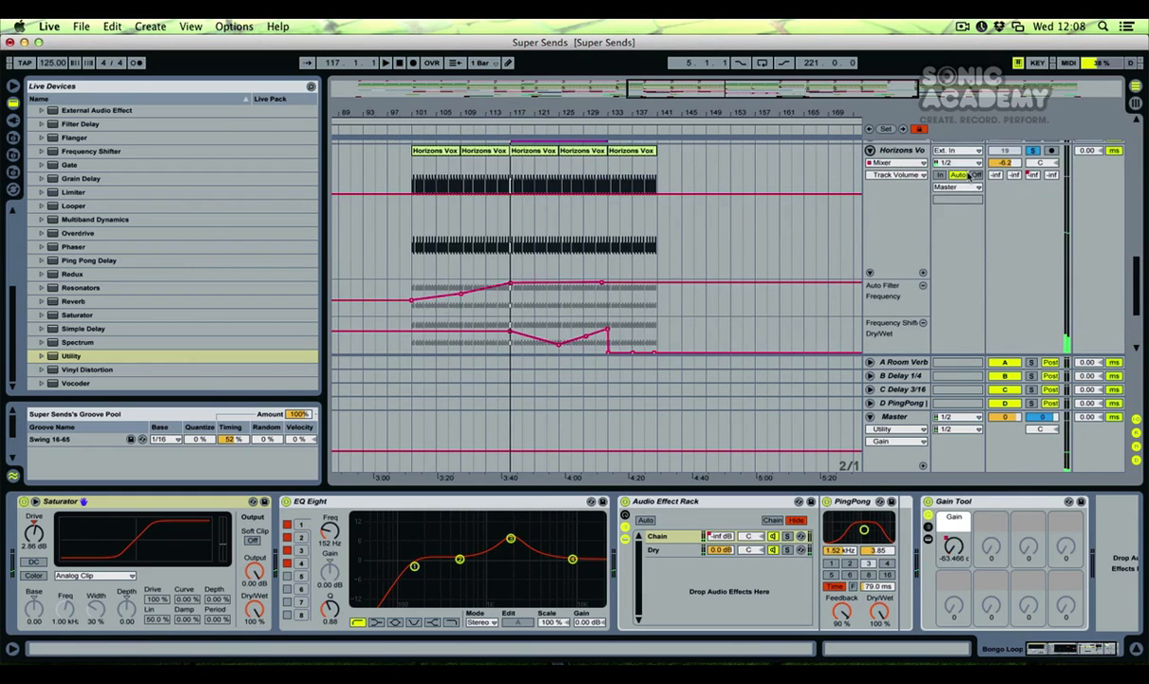
pyautogui.moveTo(529, 114); pyautogui.dragTo(492, 245)
pyautogui.click(488, 237)
pyautogui.press('space')
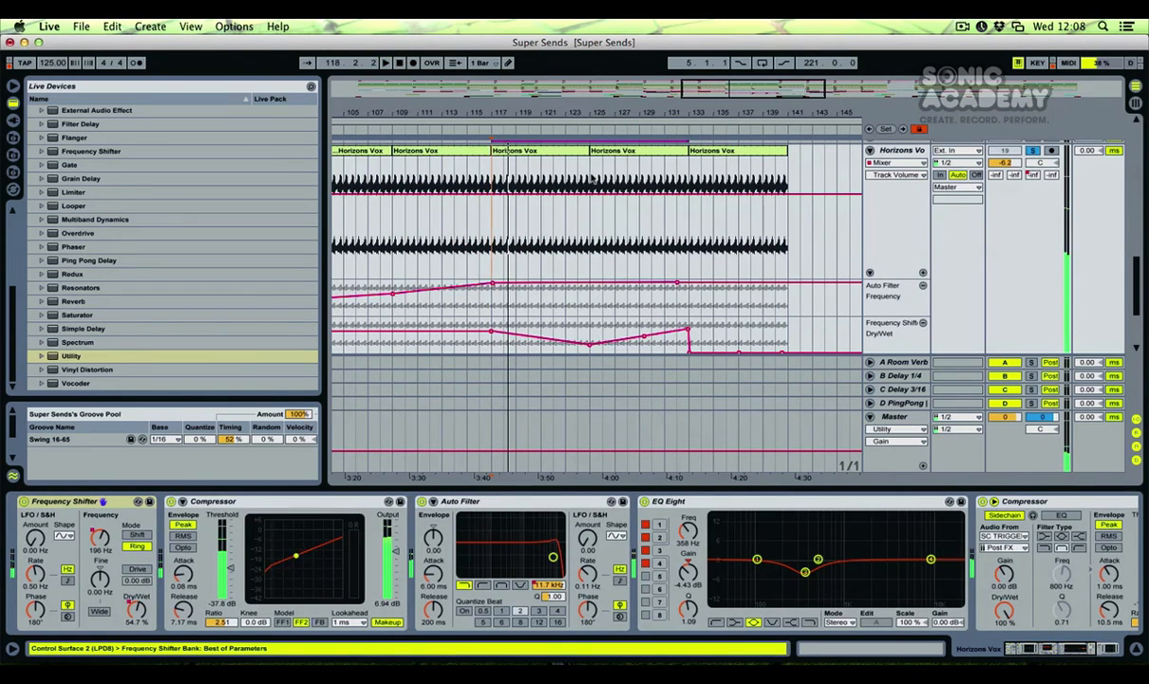
# Automate a short rise of the Horizons Vox track's PingPong send over the last half of bar 124 and play it back.
pyautogui.moveTo(589, 113); pyautogui.dragTo(587, 224)
pyautogui.click(1052, 176)
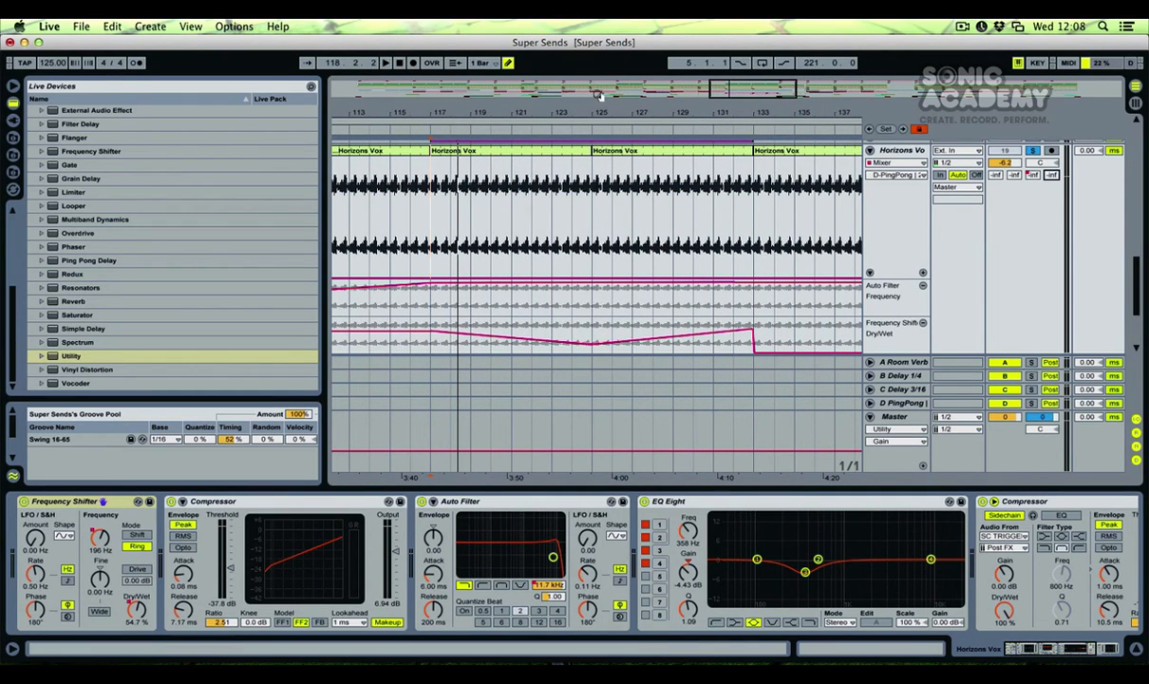
pyautogui.moveTo(589, 107); pyautogui.dragTo(590, 125)
pyautogui.click(589, 167)
pyautogui.press('super+b')
pyautogui.click(533, 130)
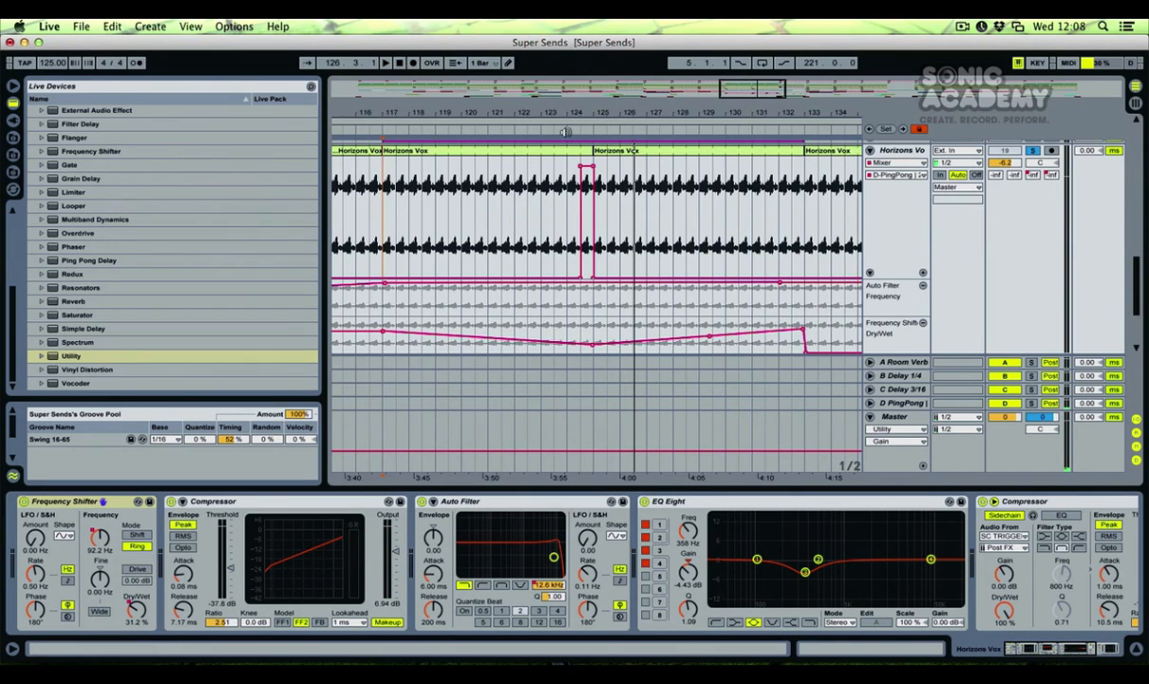
pyautogui.moveTo(582, 115); pyautogui.dragTo(582, 76)
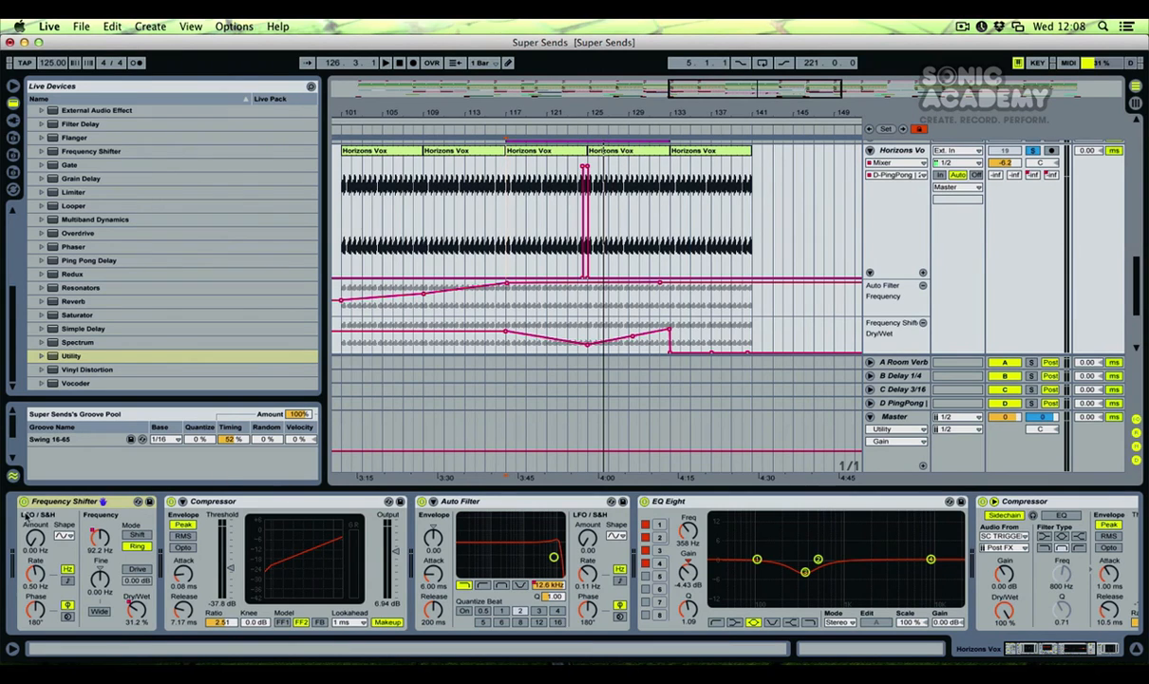
# Group all devices on return D, from PingPong through Utility, into one Audio Effect Rack.
pyautogui.click(907, 403)
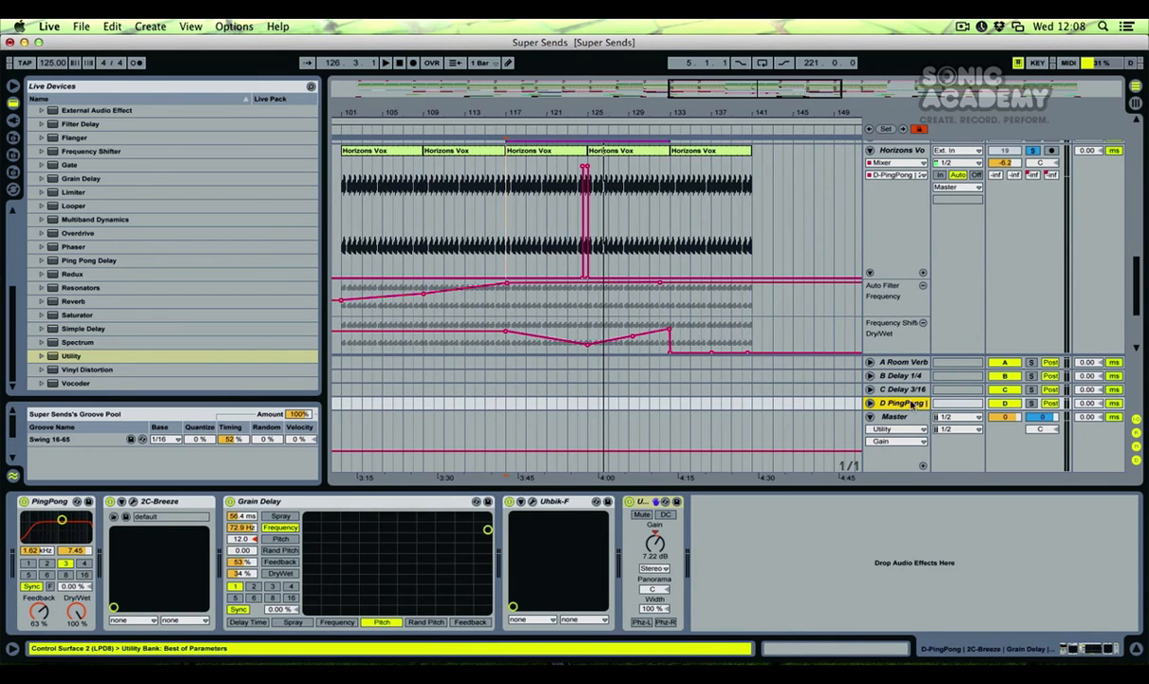
pyautogui.click(47, 501)
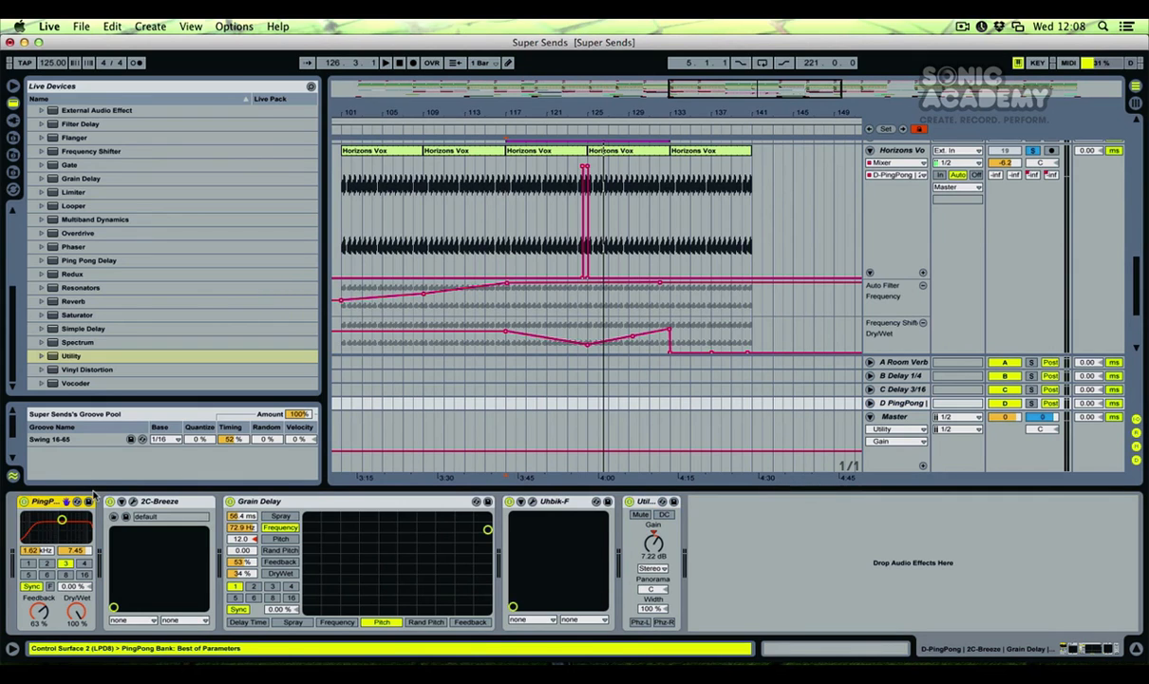
pyautogui.keyDown('shift'); pyautogui.click(647, 503); pyautogui.keyUp('shift')
pyautogui.press('super+g')
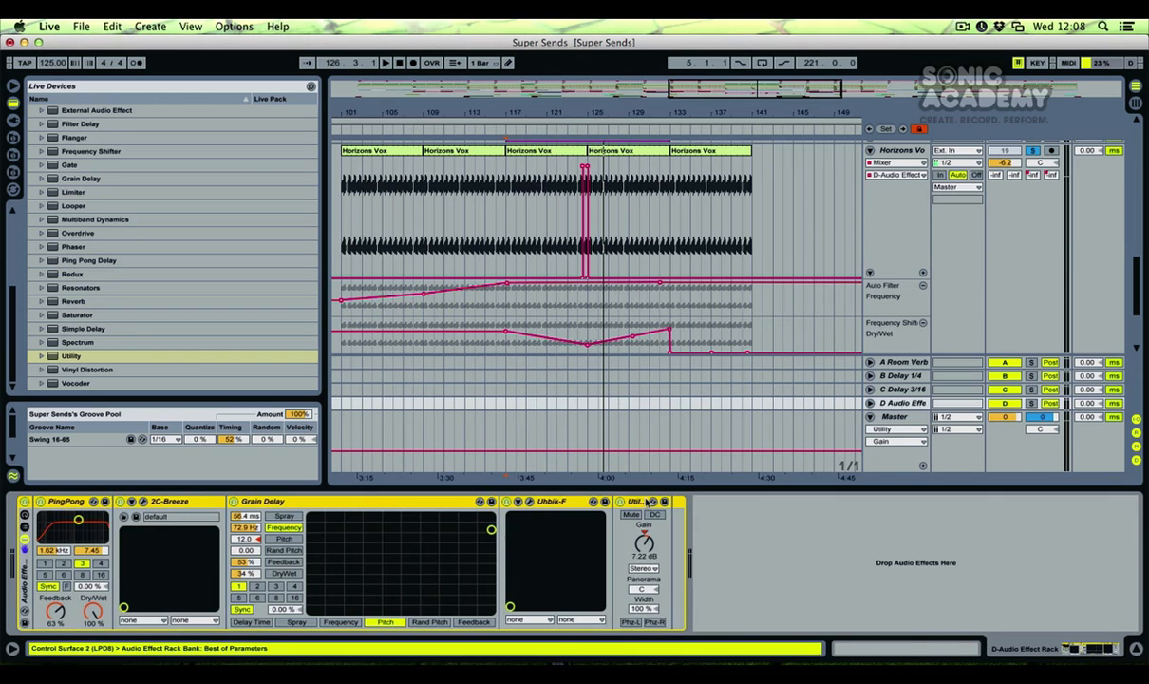
# Show the new rack's chain list and rename the rack Supersend 1.
pyautogui.click(26, 551)
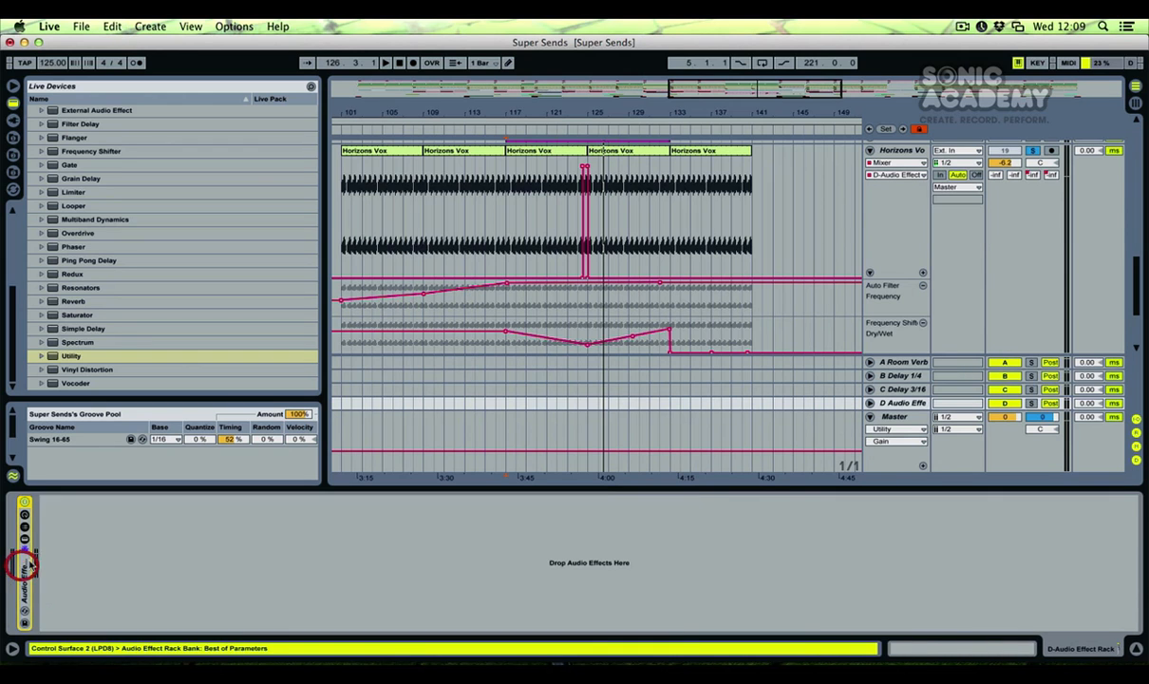
pyautogui.click(25, 551)
pyautogui.click(24, 527)
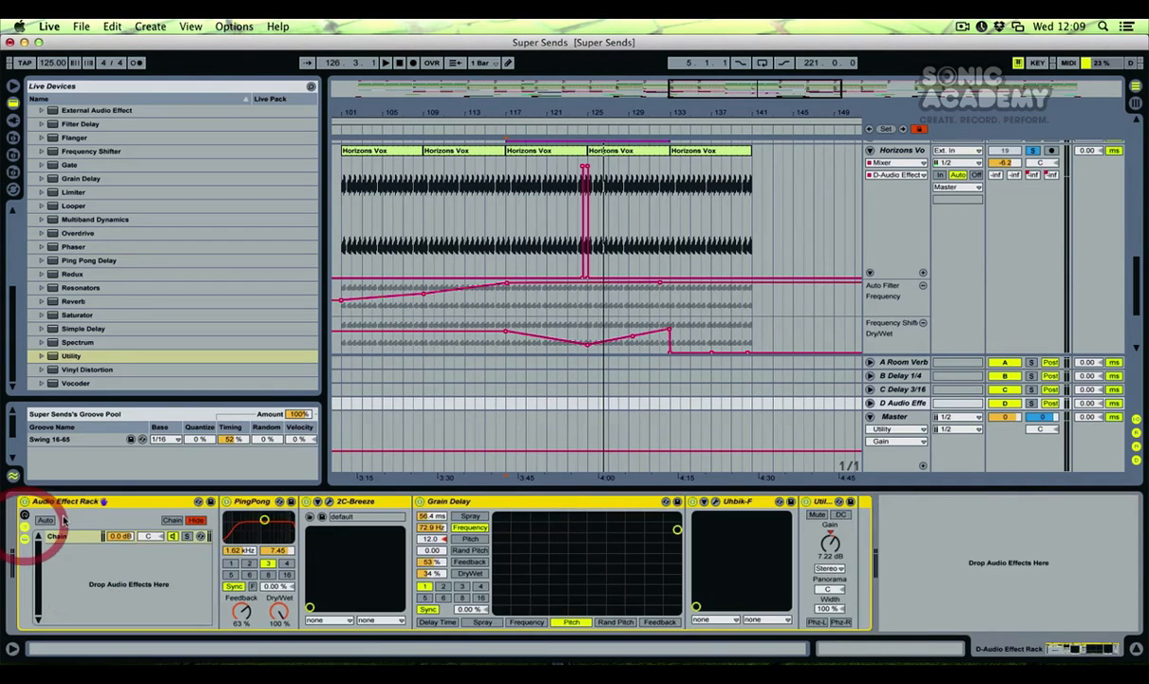
pyautogui.click(62, 501)
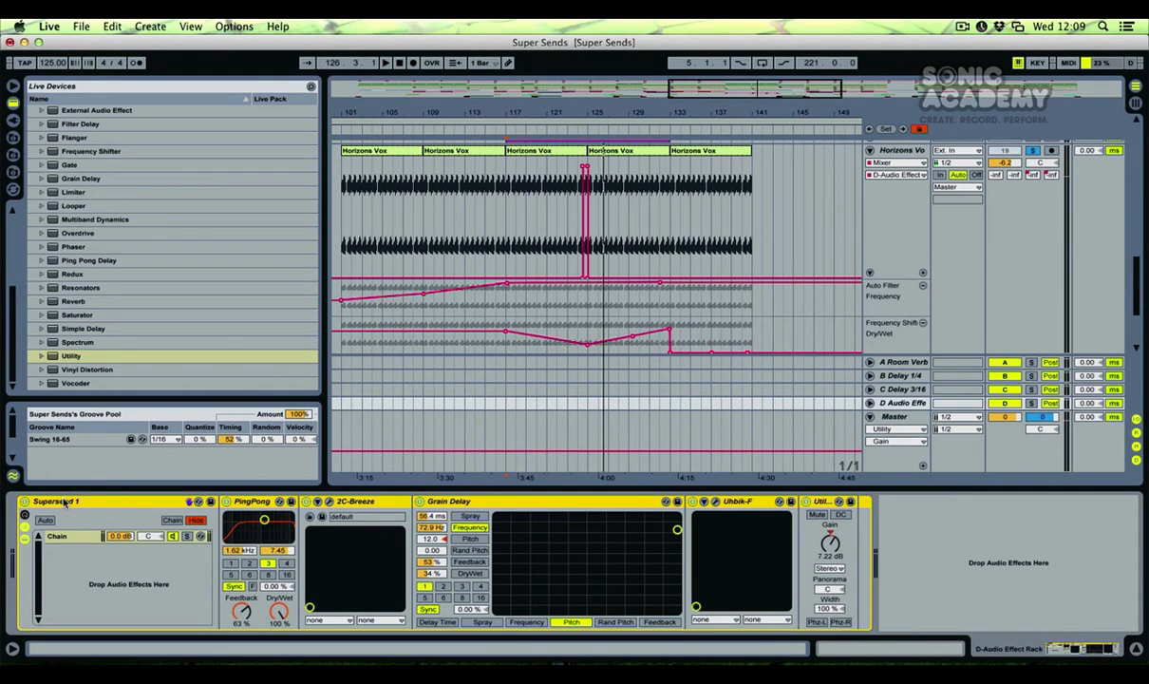
pyautogui.press('Return')
# Save the Supersend 1 rack as a preset in the library's Favourites > Effects > Returns folder.
pyautogui.click(14, 138)
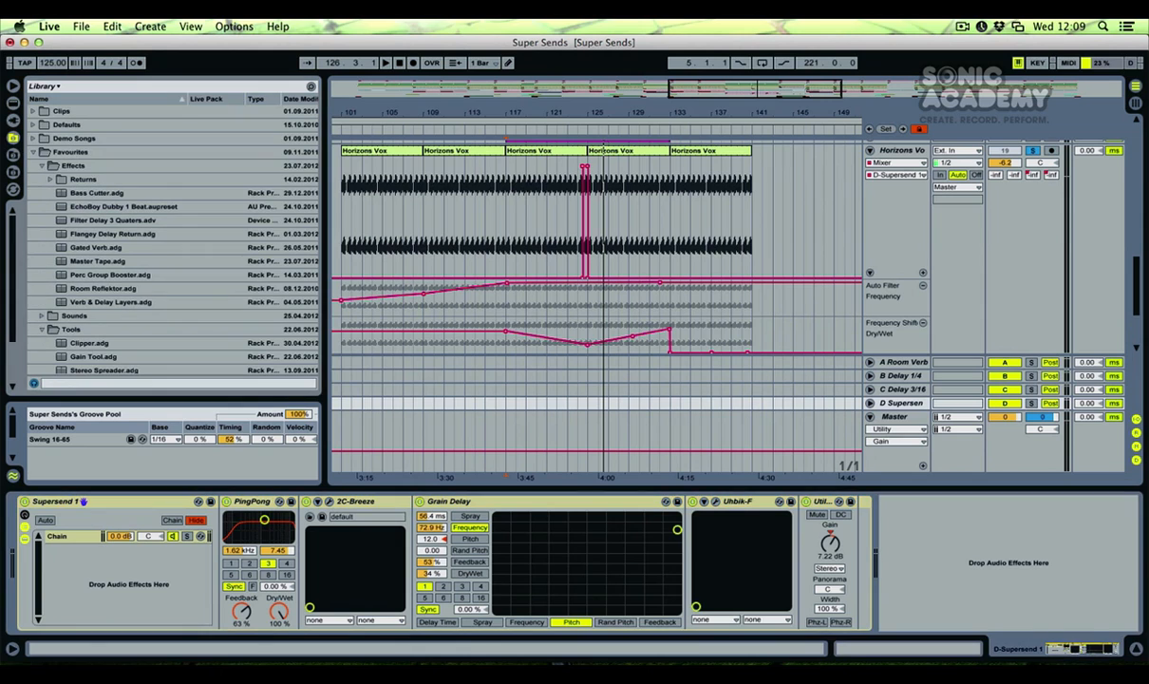
pyautogui.click(62, 510)
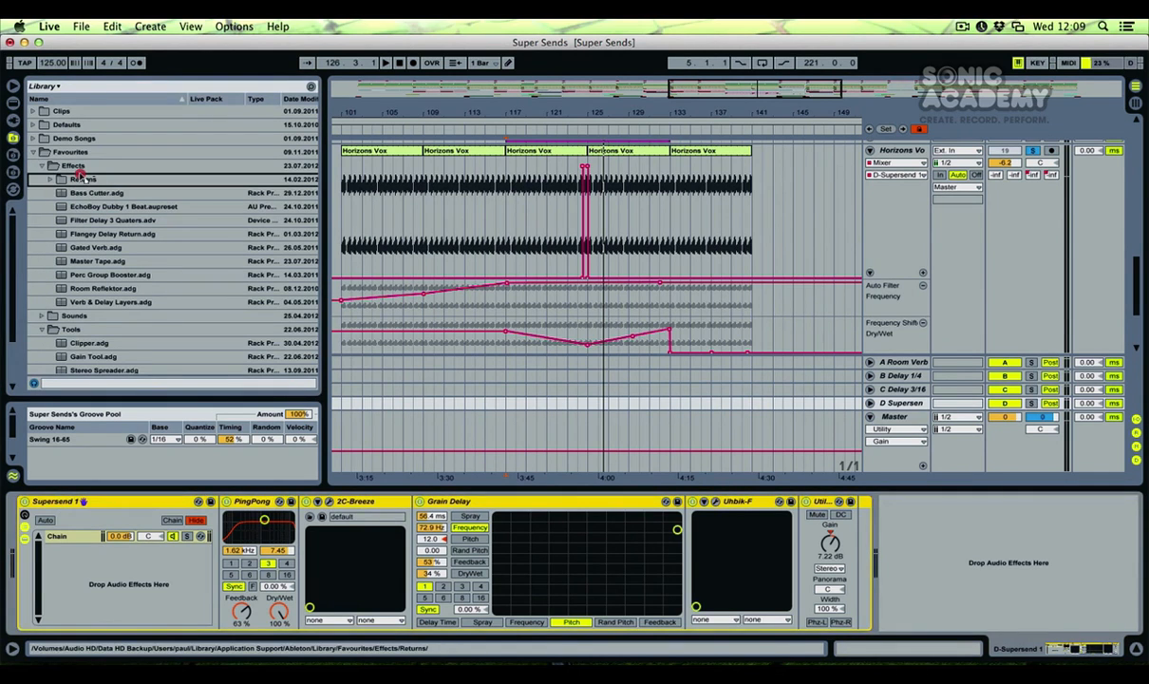
pyautogui.moveTo(80, 190); pyautogui.dragTo(77, 180)
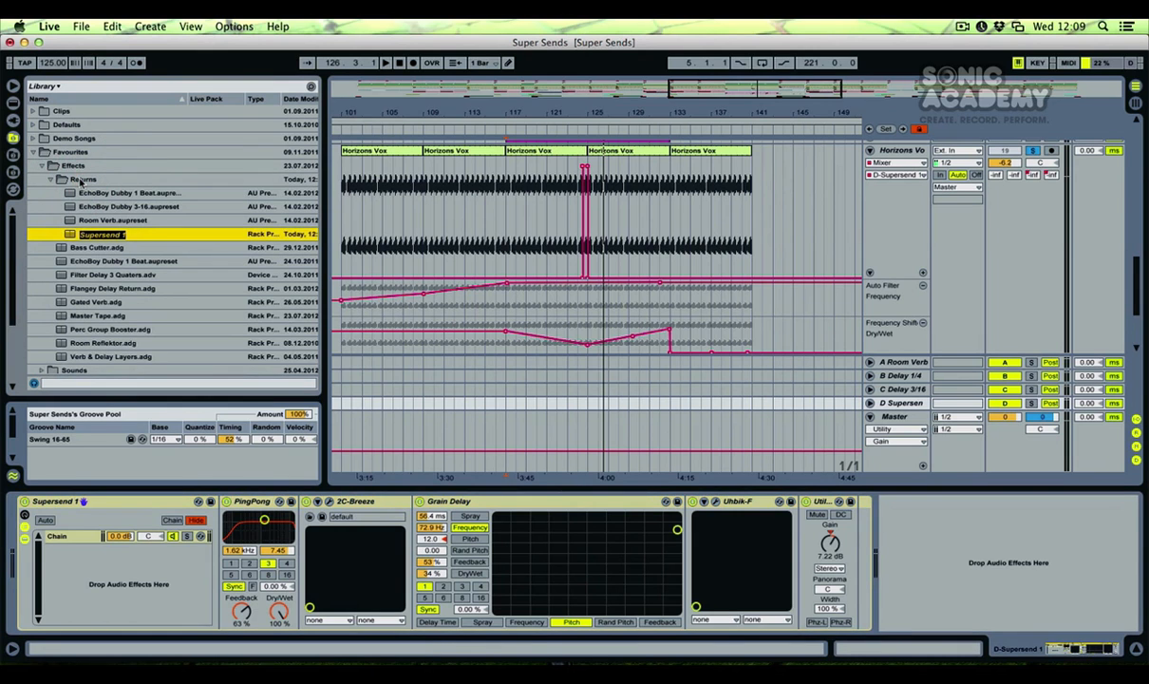